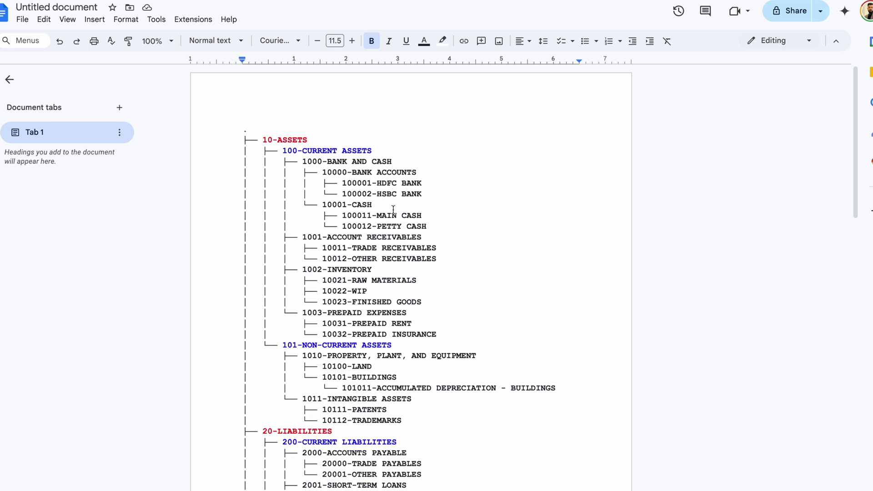
# Examine the ASSETS branch of the account outline, including the 100001-HDFC BANK entry.
pyautogui.moveTo(263, 140); pyautogui.dragTo(272, 339)
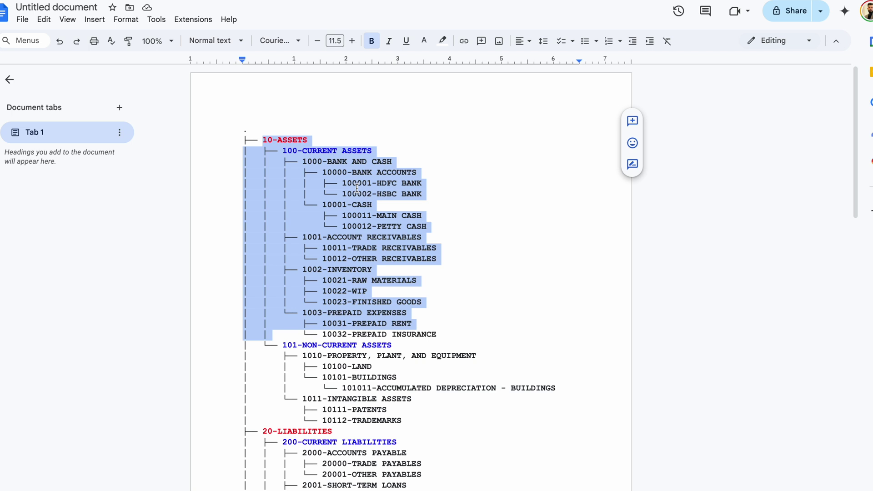
pyautogui.click(341, 189)
pyautogui.moveTo(342, 188); pyautogui.dragTo(422, 180)
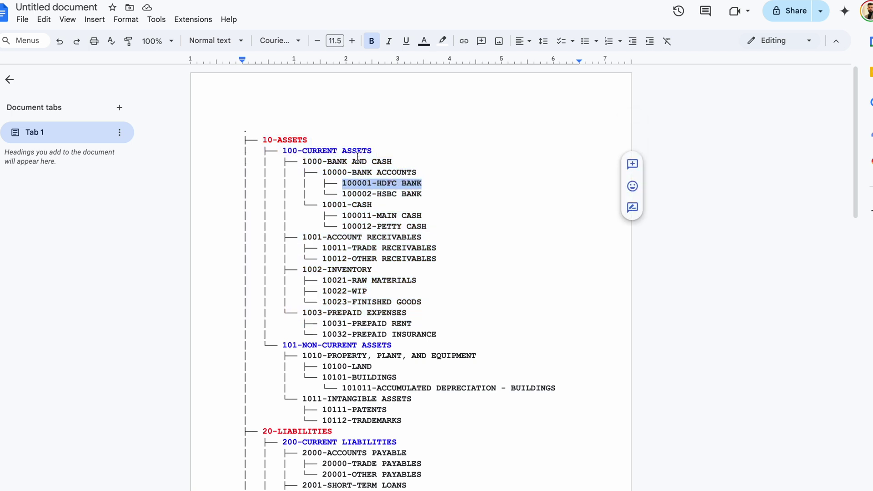
pyautogui.click(386, 187)
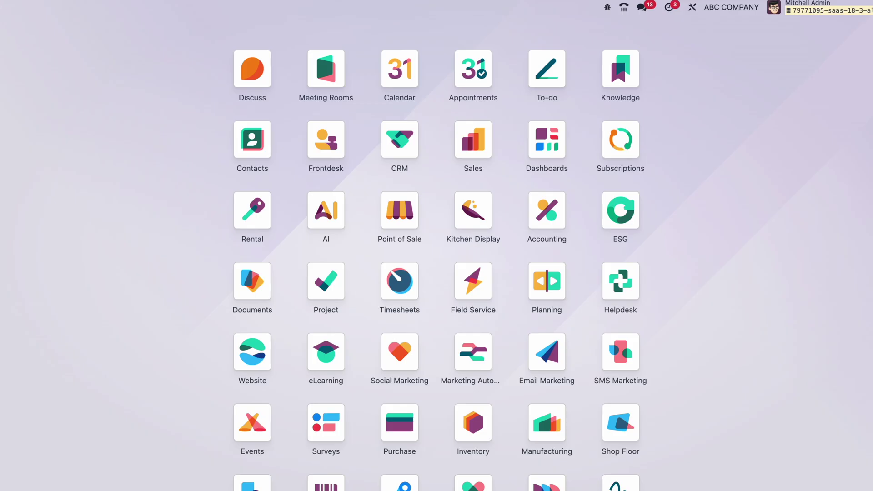
# Switch to Odoo and open the Chart of Accounts in the Accounting app.
pyautogui.click(557, 227)
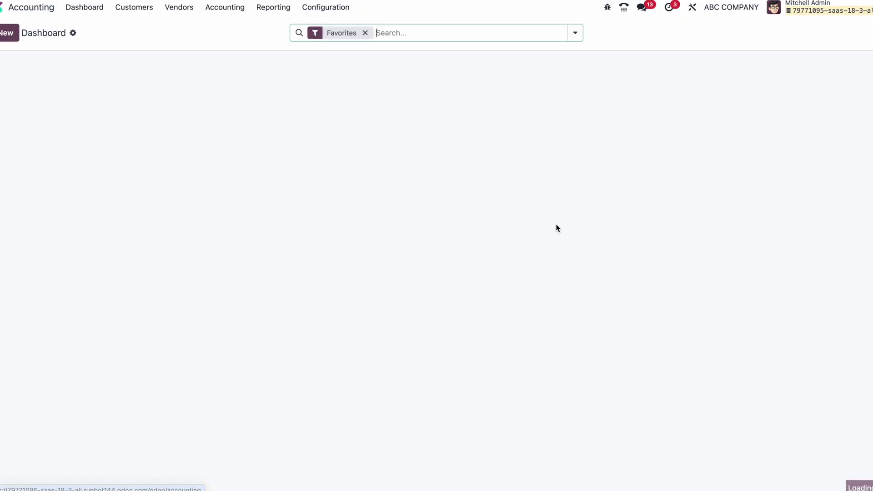
pyautogui.click(325, 7)
pyautogui.click(354, 62)
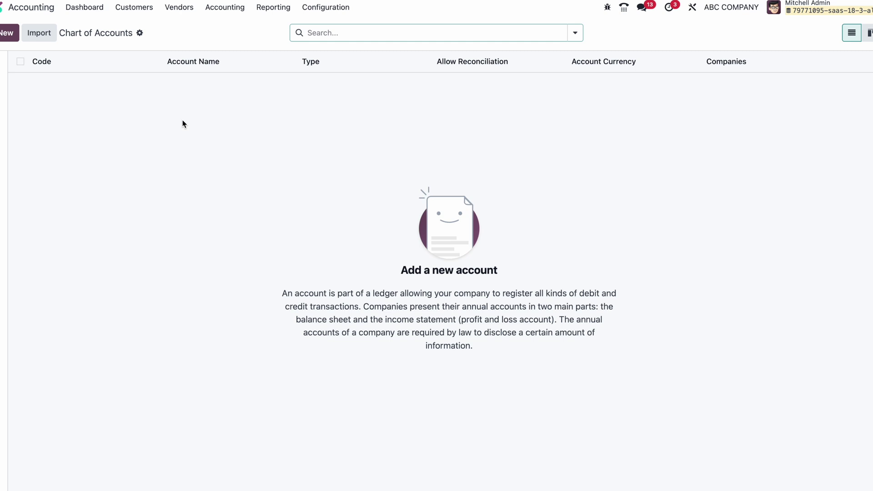
# Start a new account and paste 100001-HDFC BANK from the Google Docs outline as its code.
pyautogui.click(7, 33)
pyautogui.hotkey('alt', 'Tab')
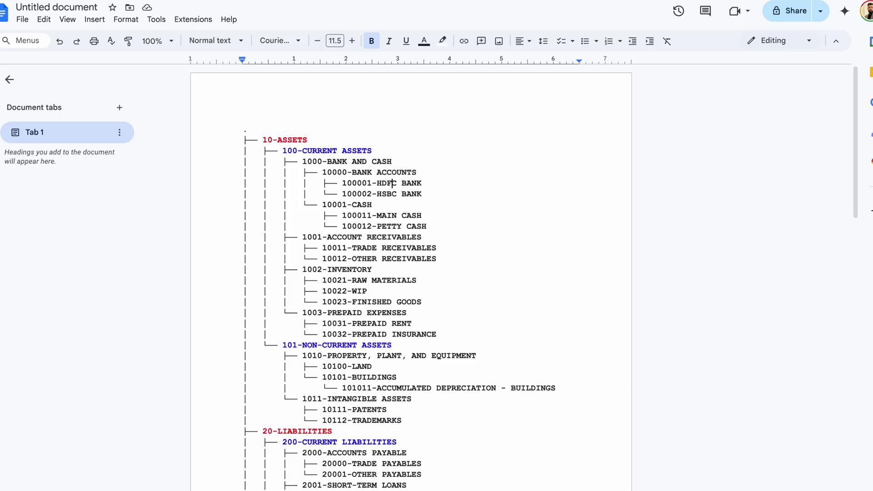
pyautogui.moveTo(342, 183); pyautogui.dragTo(422, 184)
pyautogui.hotkey('ctrl', 'c')
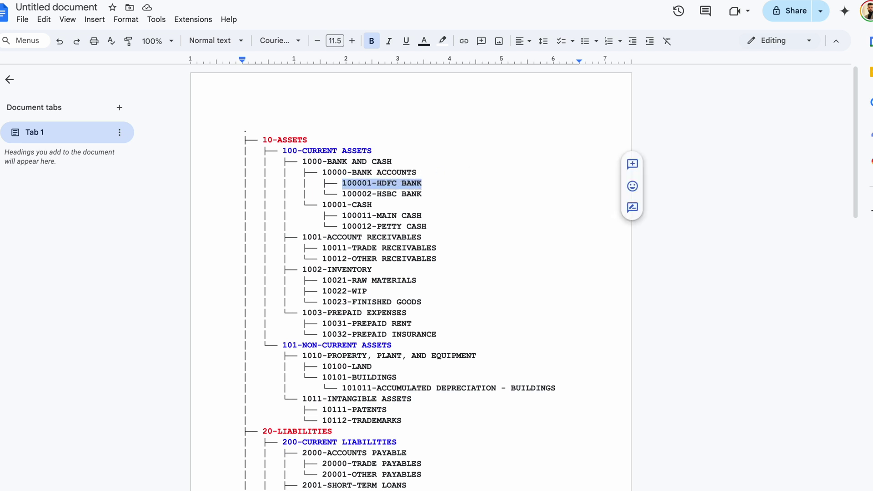
pyautogui.hotkey('alt', 'Tab')
pyautogui.click(64, 92)
pyautogui.hotkey('ctrl', 'v')
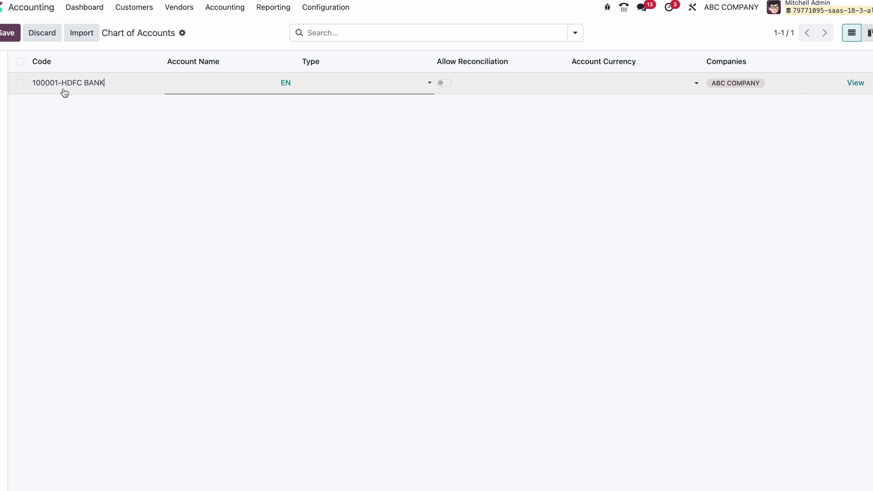
# Shorten the new account's code to 100001, name it HDFC BANK and set its type to Bank and Cash.
pyautogui.moveTo(60, 82); pyautogui.dragTo(103, 83)
pyautogui.press('BackSpace')
pyautogui.write('HDFC BANK')
pyautogui.click(354, 85)
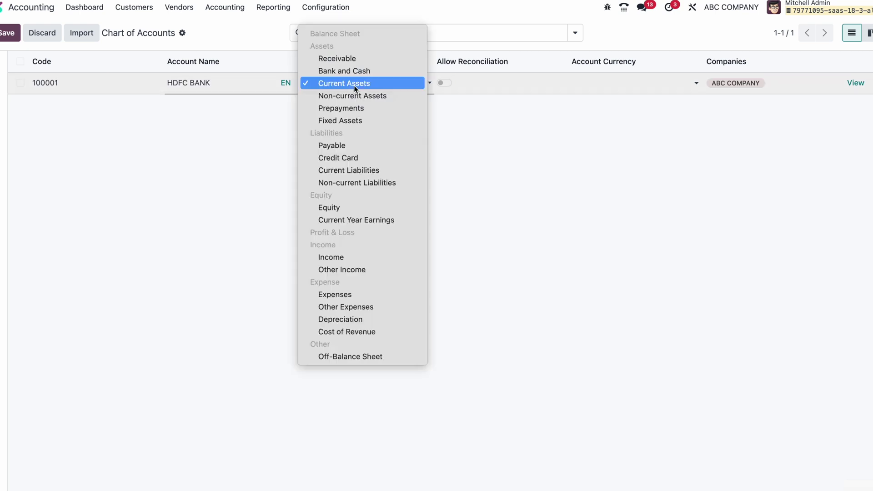
pyautogui.click(354, 70)
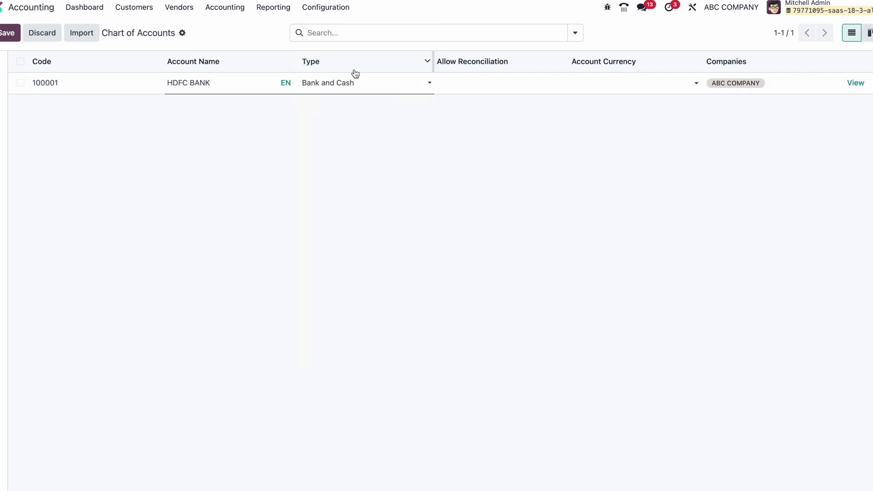
# Show the Group column in the accounts list and save the HDFC BANK account.
pyautogui.click(870, 61)
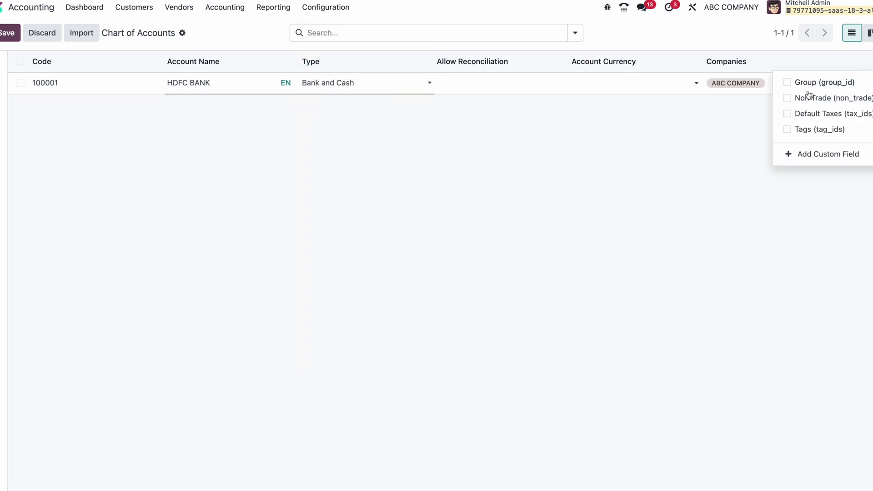
pyautogui.click(811, 83)
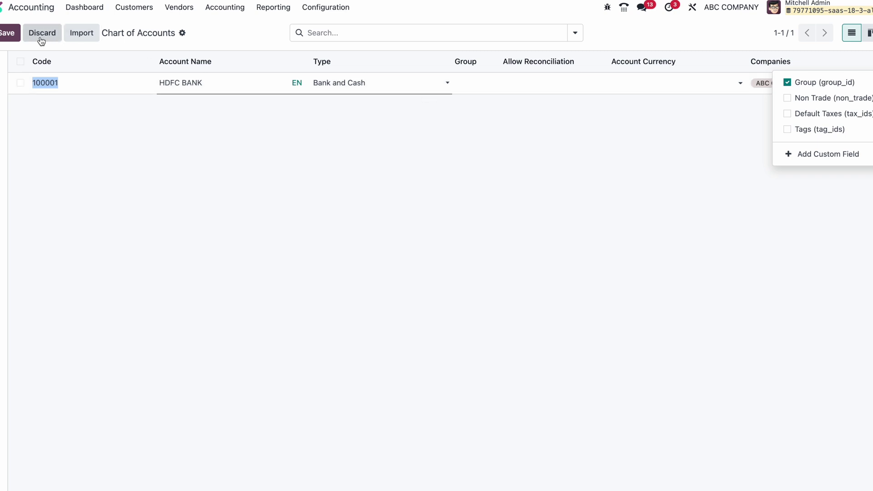
pyautogui.click(9, 33)
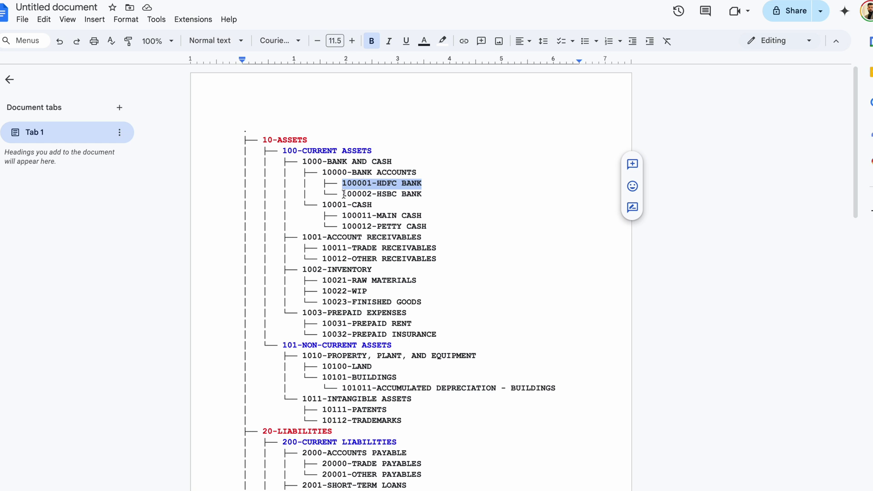
# Create and save account 100002 named HSBC BANK with type Bank and Cash, copying its entry from the outline document.
pyautogui.moveTo(343, 195); pyautogui.dragTo(423, 194)
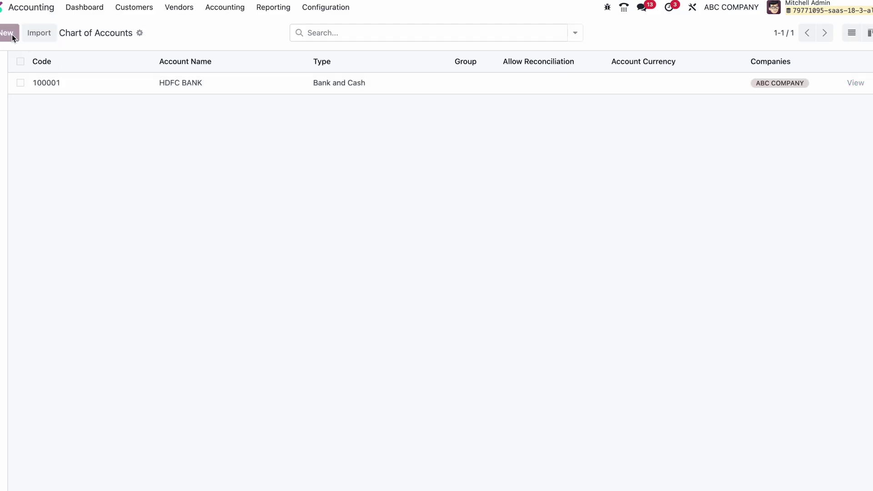
pyautogui.click(9, 33)
pyautogui.write('100002-HSBC BANK')
pyautogui.moveTo(64, 83); pyautogui.dragTo(117, 84)
pyautogui.hotkey('ctrl', 'c')
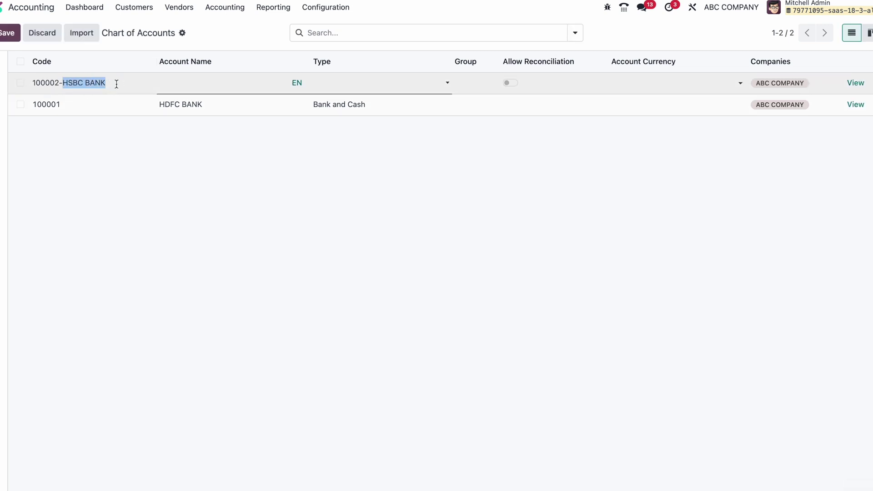
pyautogui.press('BackSpace')
pyautogui.press('BackSpace')
pyautogui.press('BackSpace')
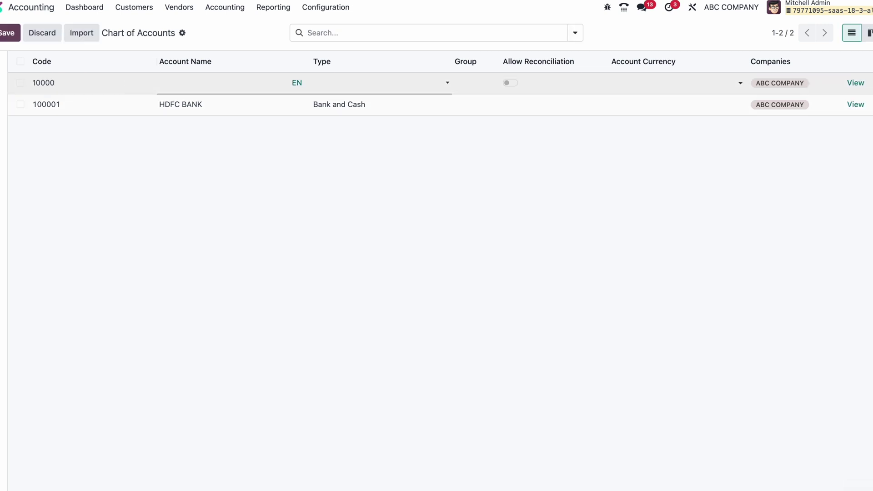
pyautogui.hotkey('ctrl', 'v')
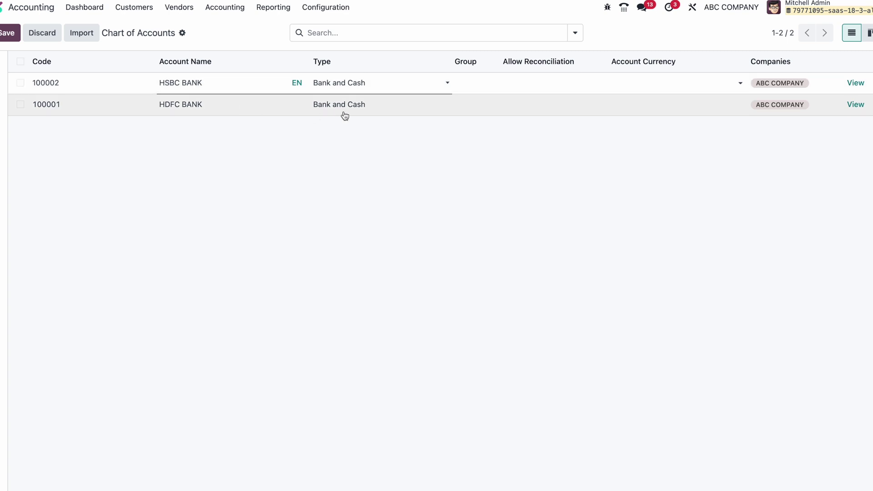
pyautogui.click(7, 32)
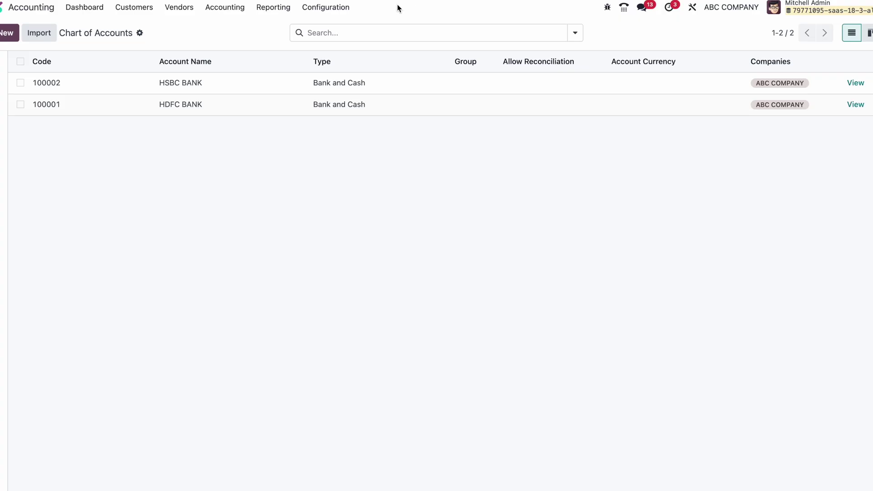
# Start a new account group and enter 10000-BANK ACCOUNTS from the outline document as its name.
pyautogui.click(325, 7)
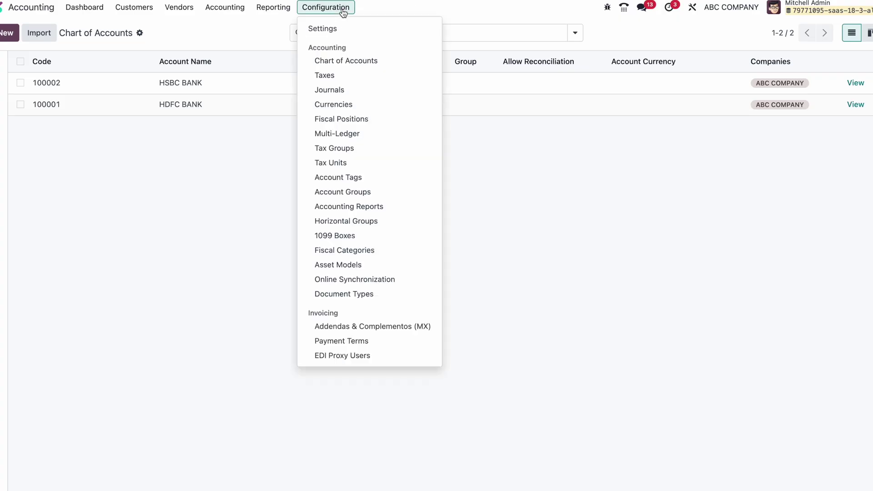
pyautogui.click(360, 193)
pyautogui.click(7, 34)
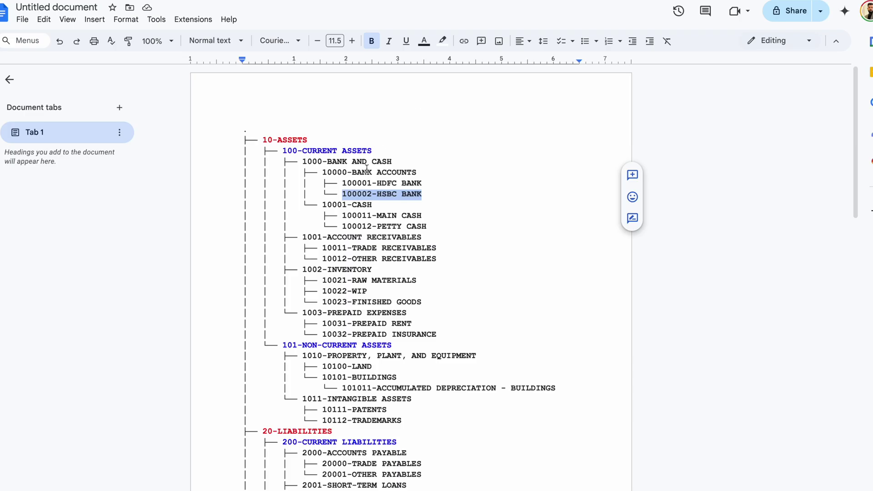
pyautogui.moveTo(347, 172); pyautogui.dragTo(324, 173)
pyautogui.moveTo(419, 173); pyautogui.dragTo(321, 173)
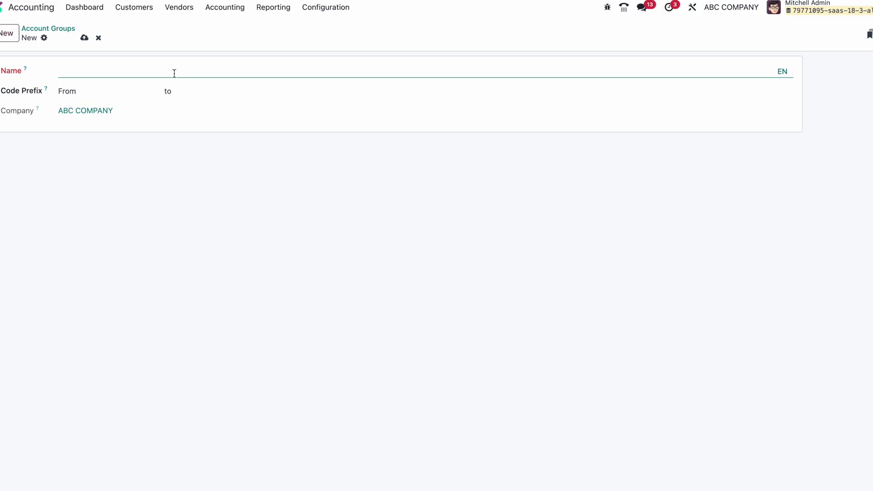
pyautogui.write('10000-BANK ACCOUNTS')
# Move 10000 from the group's name to its starting code prefix, leaving the name BANK ACCOUNTS, and save the group.
pyautogui.click(84, 71)
pyautogui.press('BackSpace')
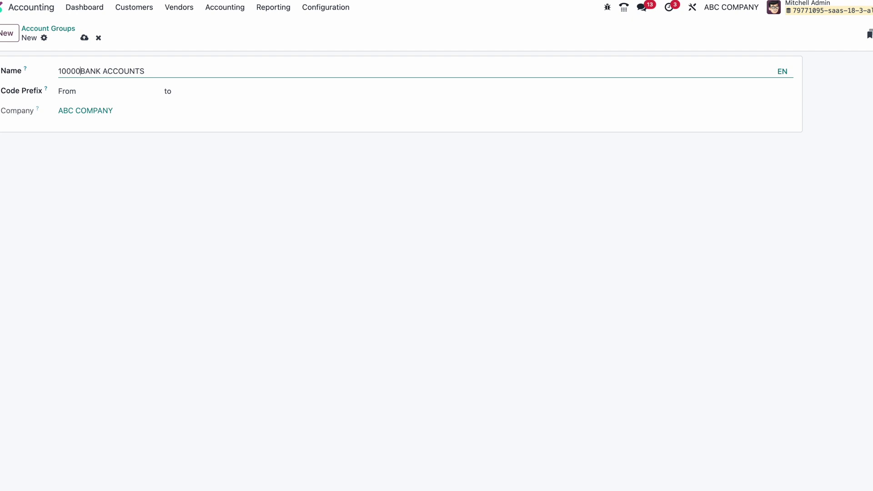
pyautogui.moveTo(80, 71); pyautogui.dragTo(49, 71)
pyautogui.hotkey('ctrl', 'x')
pyautogui.click(88, 91)
pyautogui.hotkey('ctrl', 'v')
pyautogui.click(202, 125)
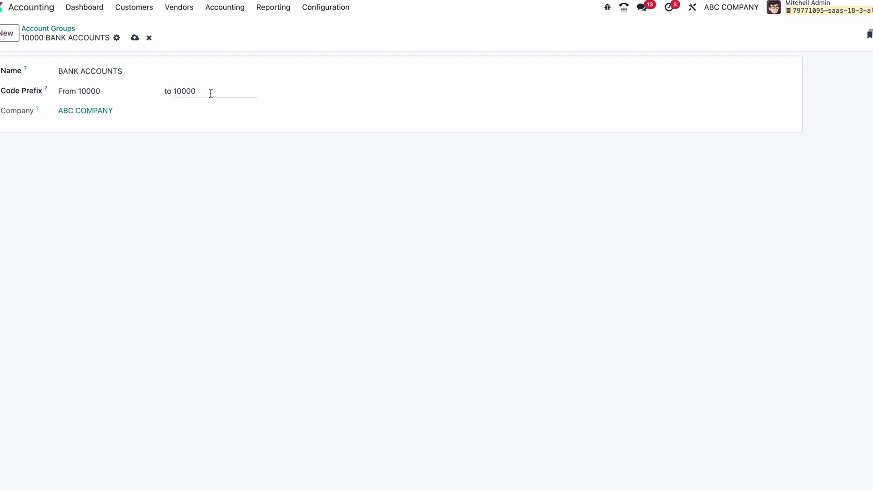
pyautogui.click(135, 39)
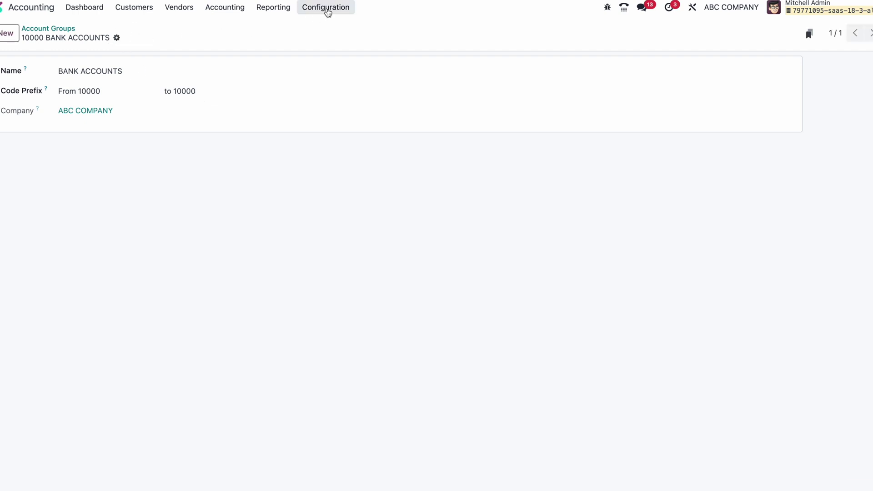
# Open the Chart of Accounts to check the group assigned to the two bank accounts.
pyautogui.click(327, 8)
pyautogui.click(348, 61)
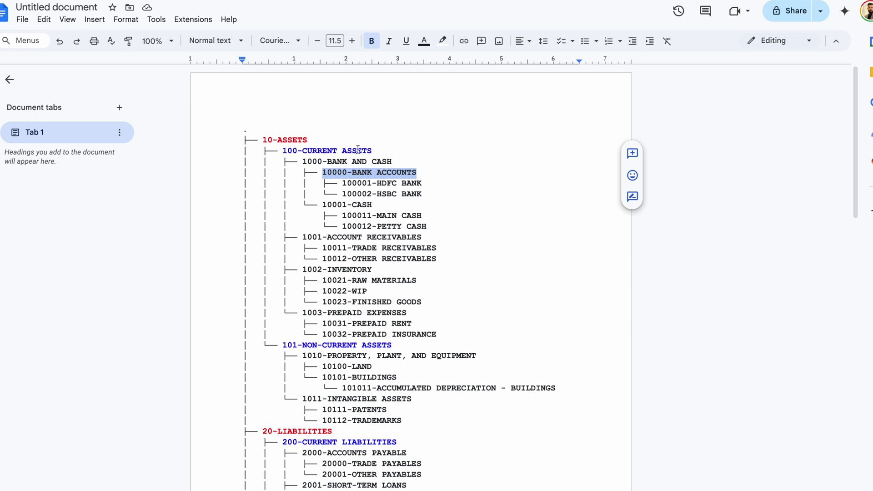
# Create and save an account group named BANK AND CASH with starting code prefix 1000, taking the name from the outline document.
pyautogui.moveTo(393, 162); pyautogui.dragTo(327, 162)
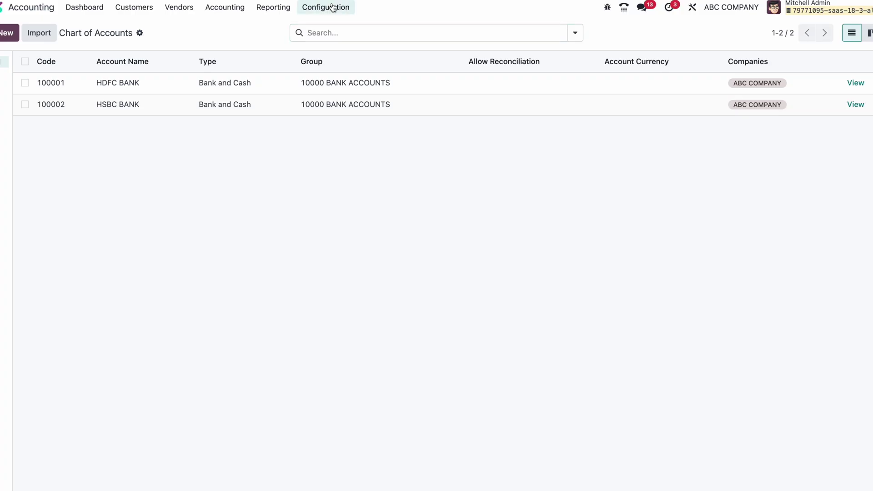
pyautogui.click(330, 8)
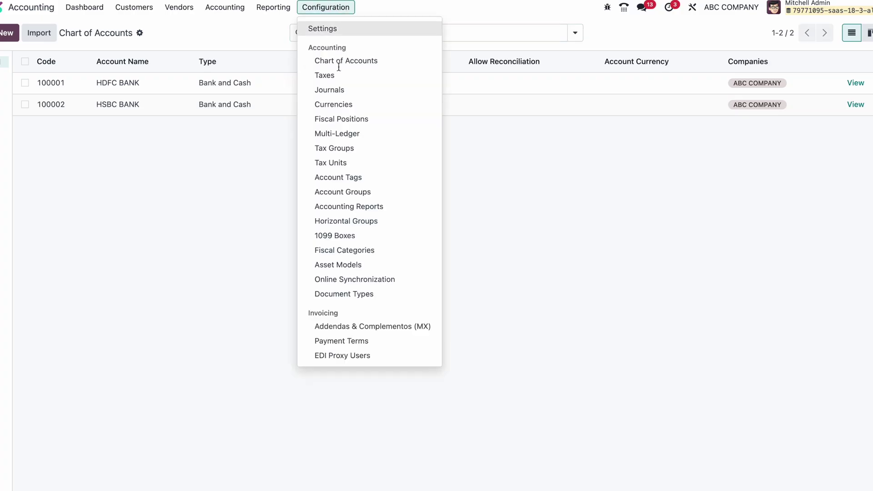
pyautogui.click(334, 192)
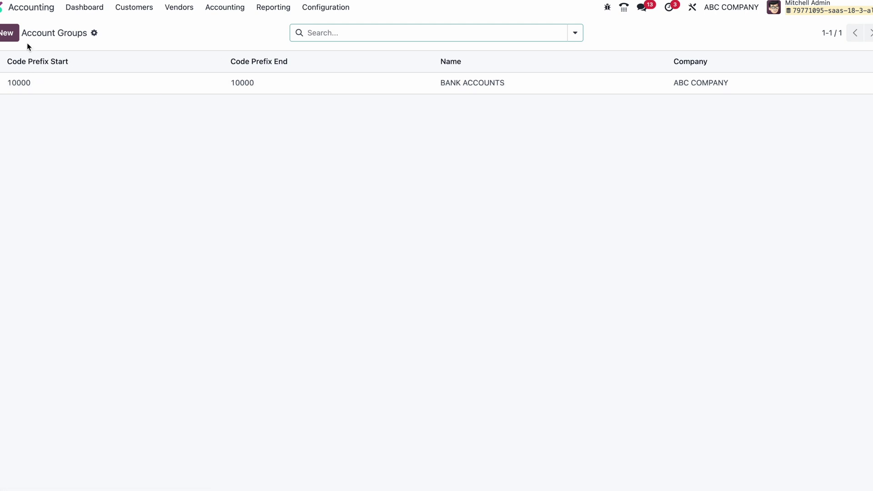
pyautogui.click(10, 40)
pyautogui.write('BANK AND CASH')
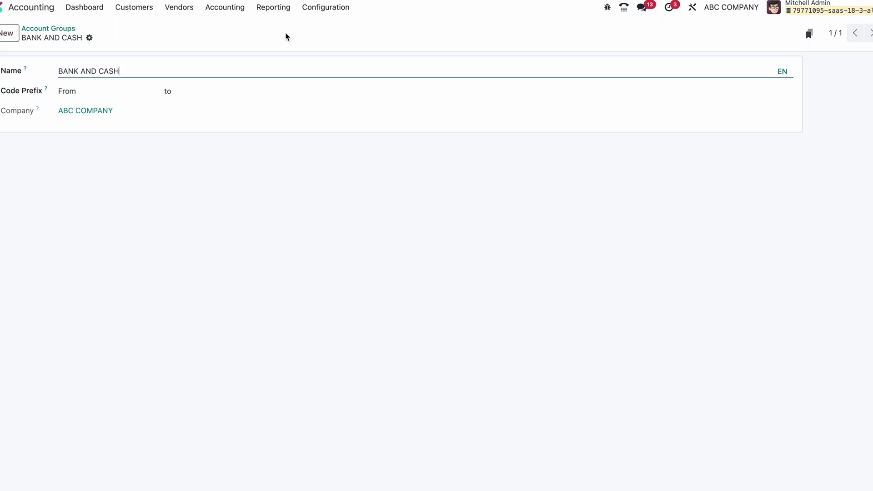
pyautogui.click(128, 86)
pyautogui.write('1000')
pyautogui.press('Tab')
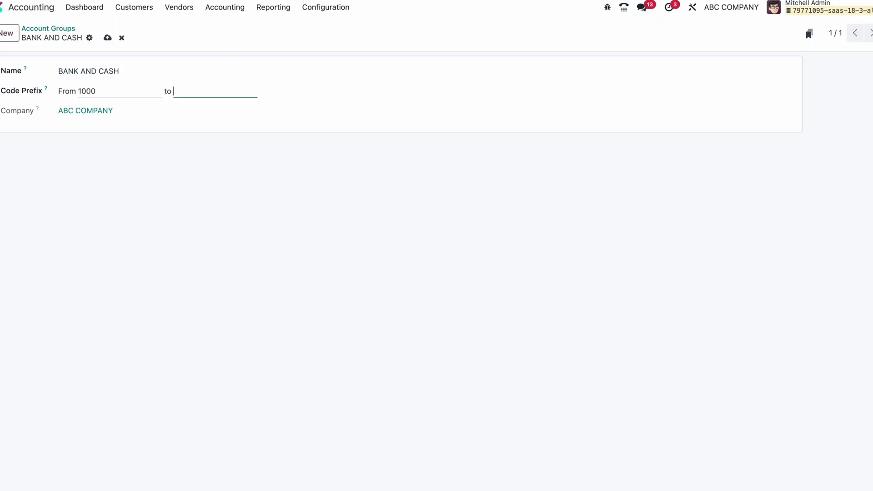
pyautogui.click(127, 38)
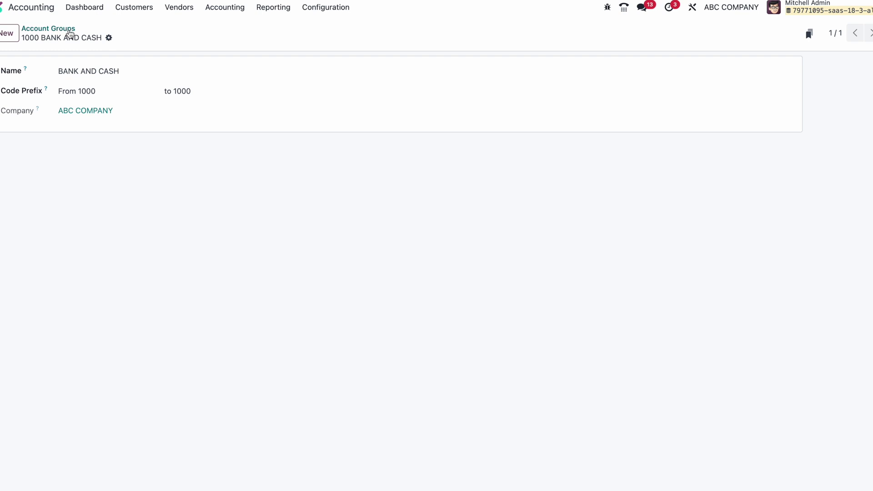
pyautogui.click(50, 28)
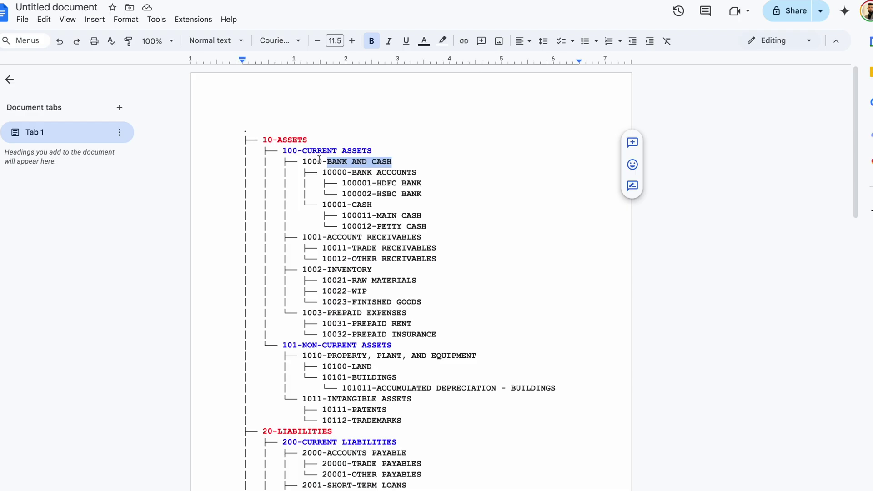
# Create and save an account group named CURRENT ASSETS with starting code prefix 100, taking the name from the outline document.
pyautogui.moveTo(373, 151); pyautogui.dragTo(303, 150)
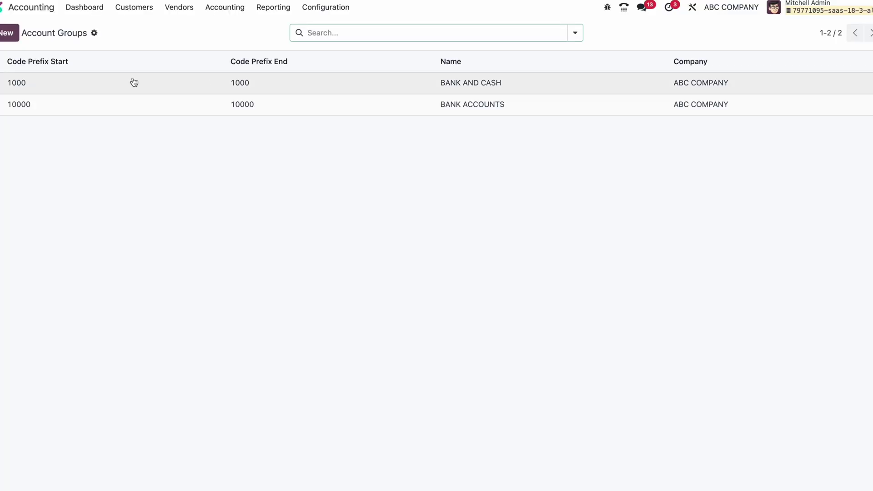
pyautogui.click(12, 36)
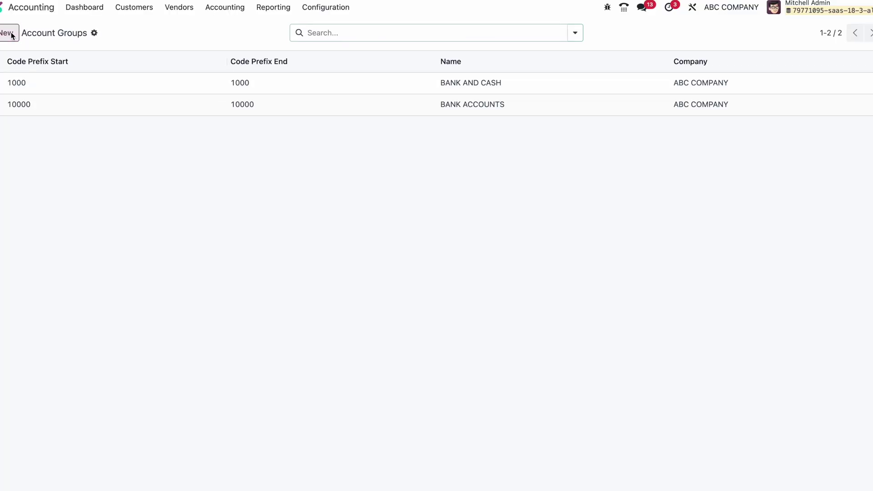
pyautogui.write('CURRENT ASSETS')
pyautogui.click(112, 91)
pyautogui.write('100')
pyautogui.click(84, 37)
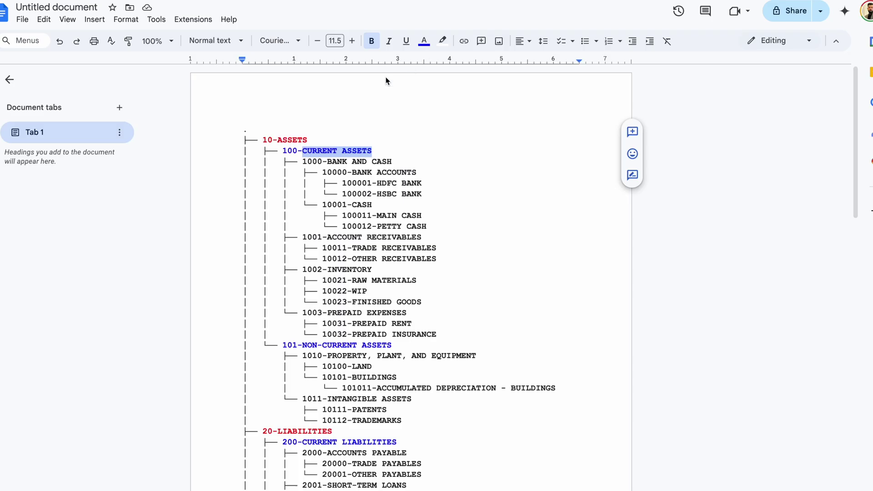
# Create and save an account group named ASSETS with starting code prefix 10, following the outline document, and return to the account groups list.
pyautogui.moveTo(278, 140); pyautogui.dragTo(308, 137)
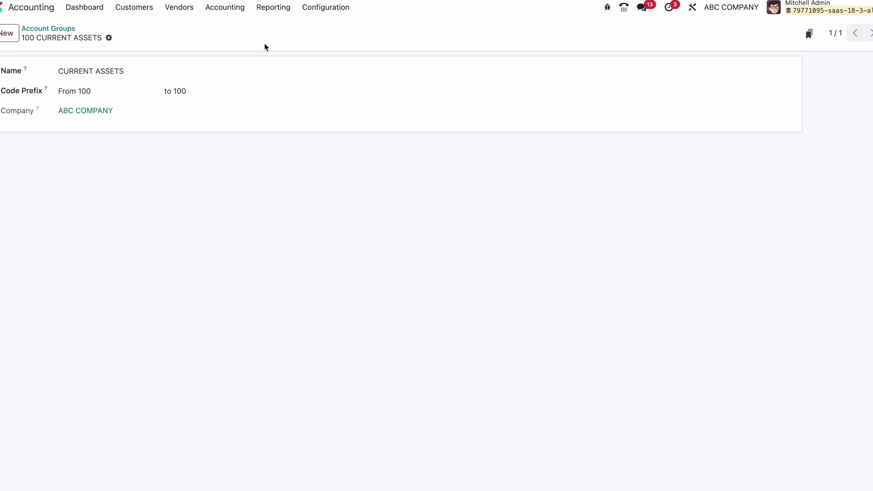
pyautogui.click(10, 35)
pyautogui.write('ASSETS')
pyautogui.click(110, 89)
pyautogui.write('10')
pyautogui.click(115, 111)
pyautogui.click(84, 37)
pyautogui.click(66, 30)
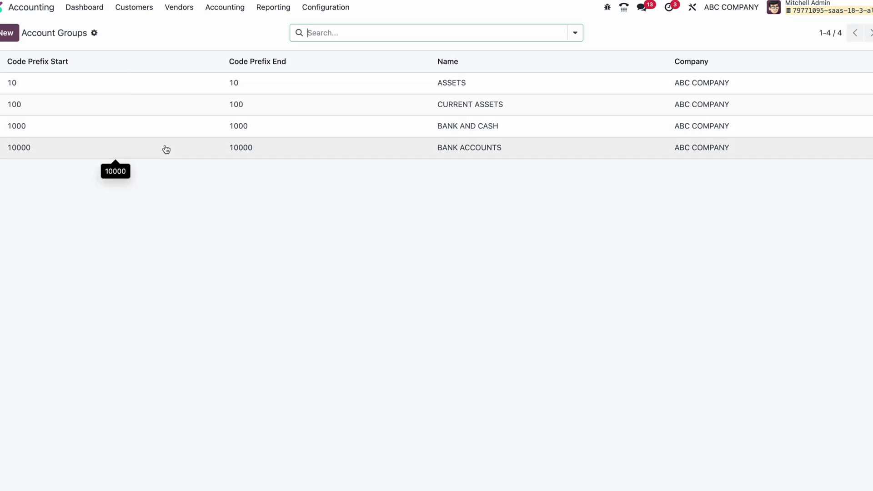
# Check the groups assigned in the Chart of Accounts and view the Trial Balance report for May 2025.
pyautogui.click(323, 9)
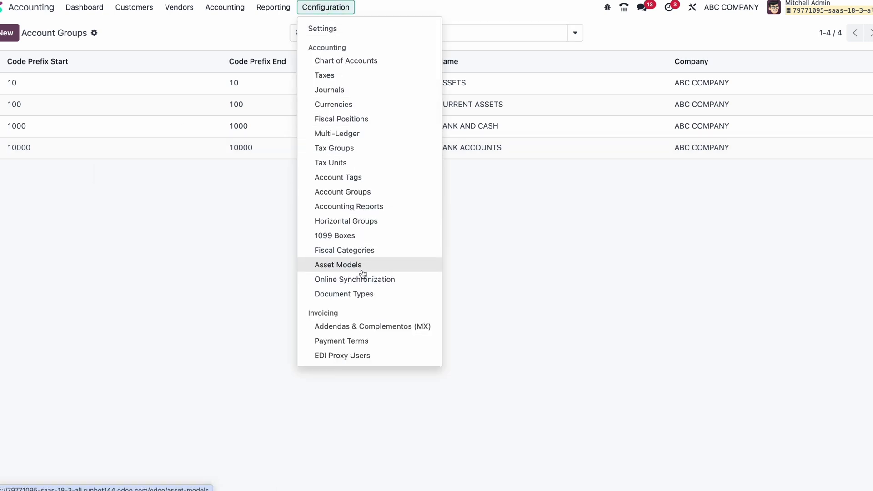
pyautogui.click(358, 66)
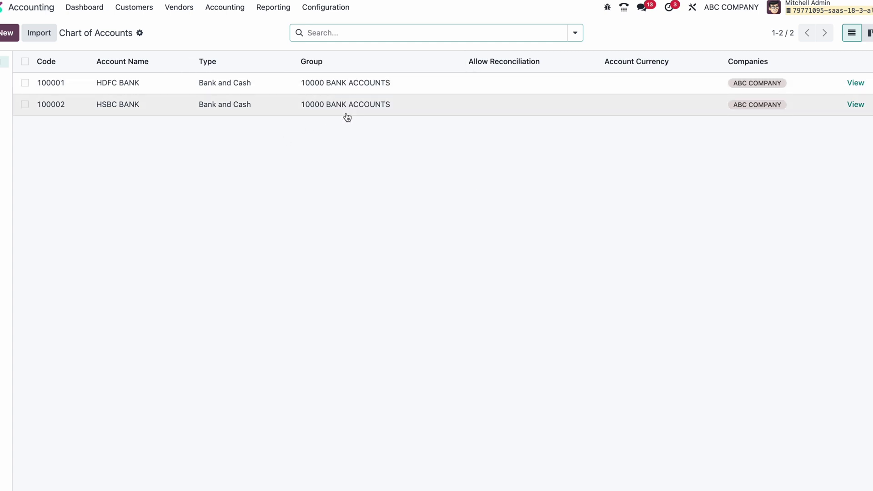
pyautogui.click(269, 14)
pyautogui.click(304, 184)
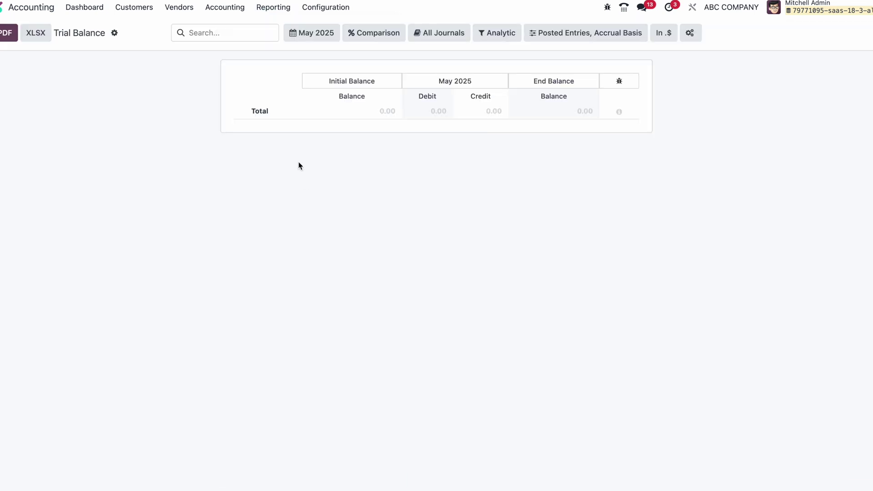
pyautogui.click(297, 40)
pyautogui.click(191, 91)
# Start a new journal entry with a line crediting $500.00 to account 100001 HDFC BANK.
pyautogui.click(234, 8)
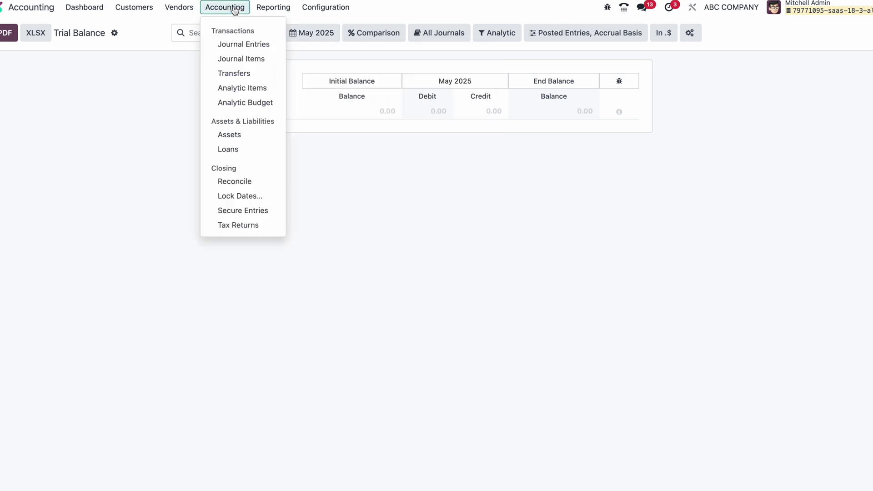
pyautogui.click(237, 43)
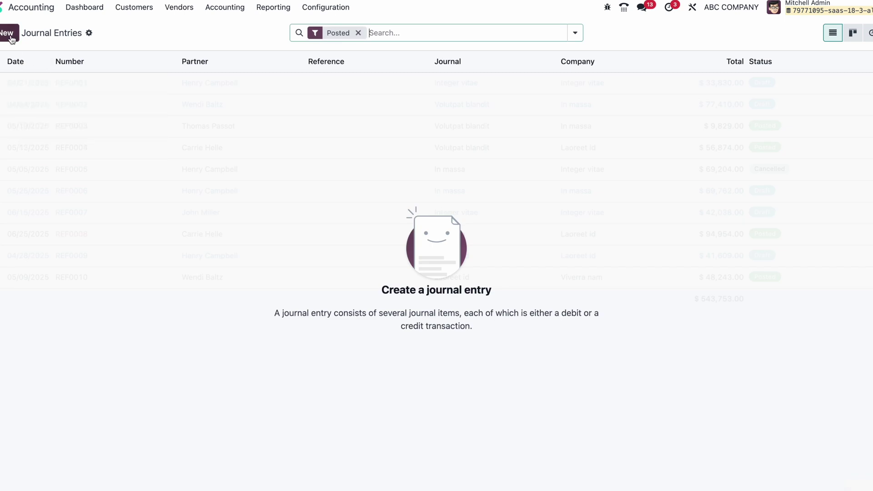
pyautogui.click(12, 39)
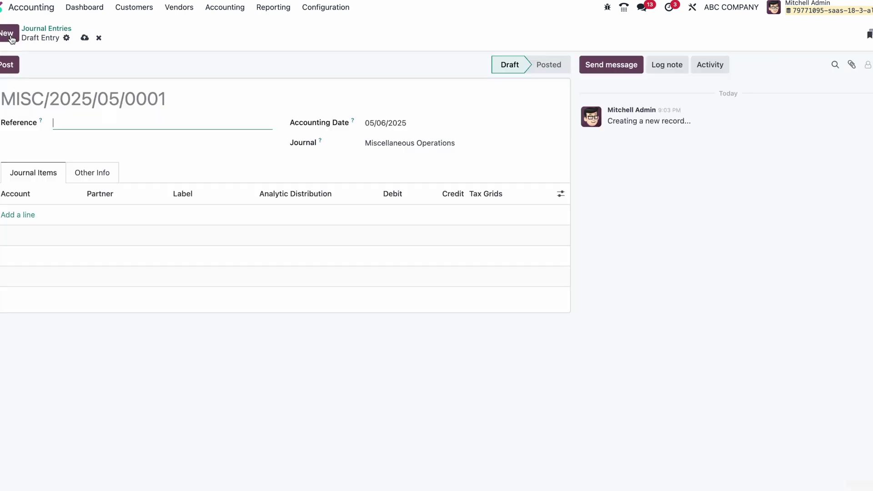
pyautogui.click(30, 213)
pyautogui.write('ba')
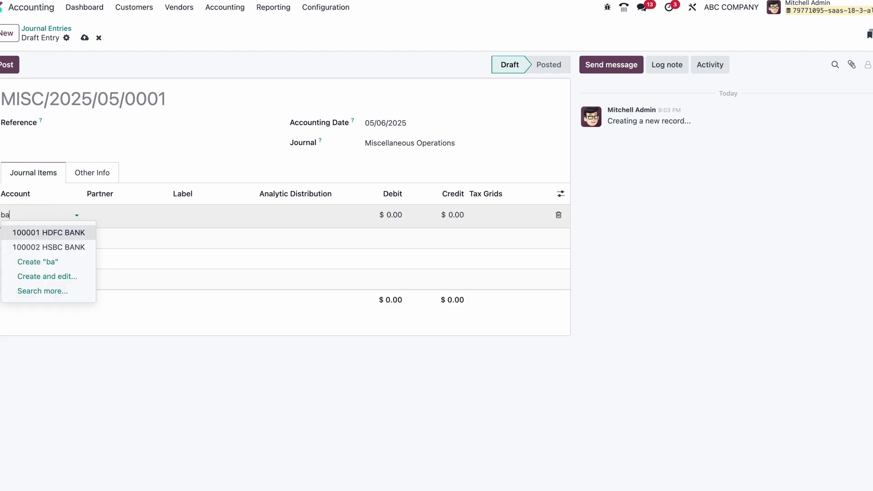
pyautogui.click(36, 233)
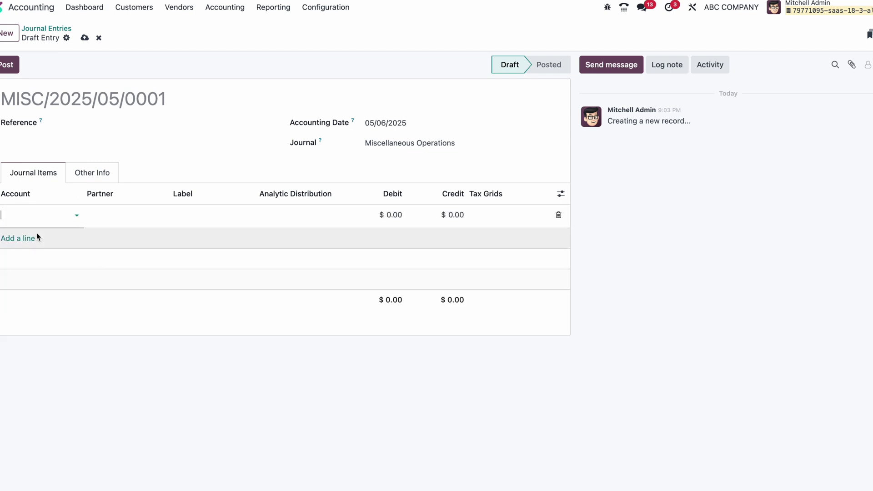
pyautogui.doubleClick(444, 215)
pyautogui.write('00')
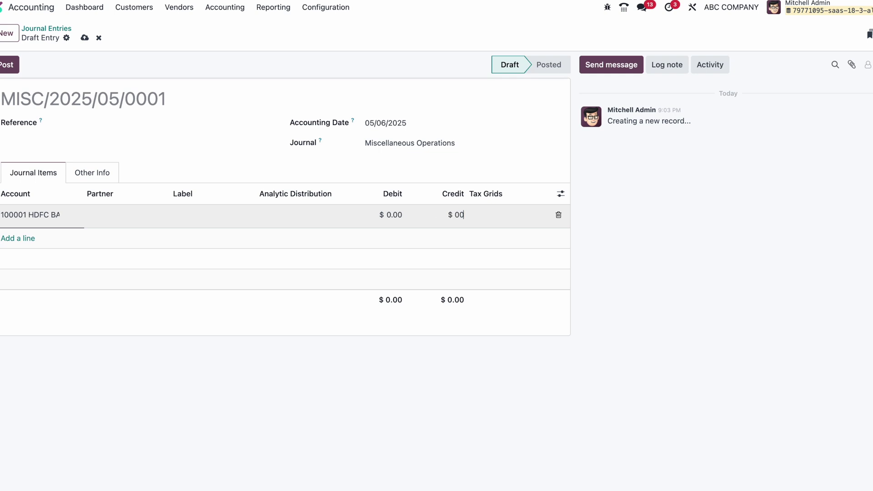
pyautogui.press('Return')
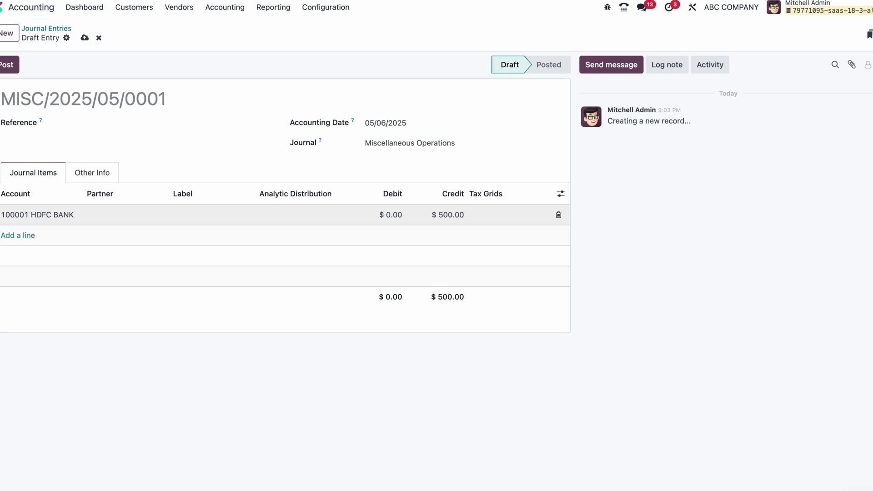
# Add a balancing $500.00 debit line for account 100002 HSBC BANK and post the journal entry.
pyautogui.write('hsbc')
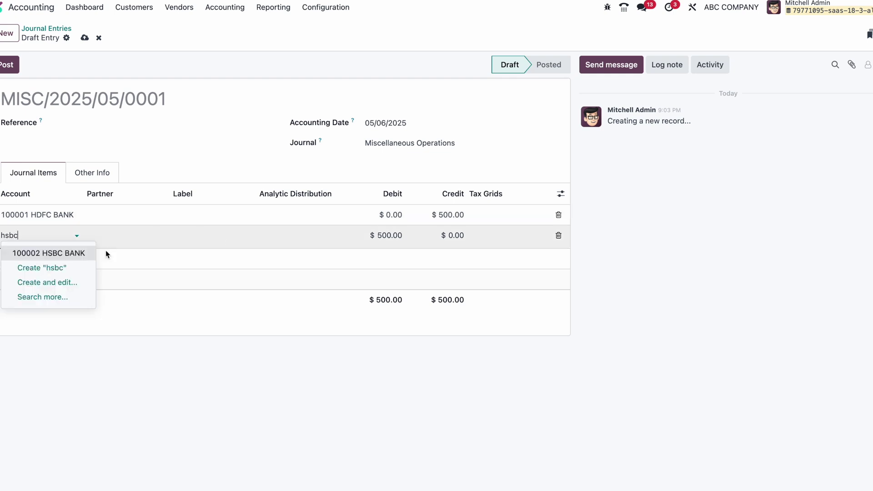
pyautogui.click(91, 253)
pyautogui.click(8, 66)
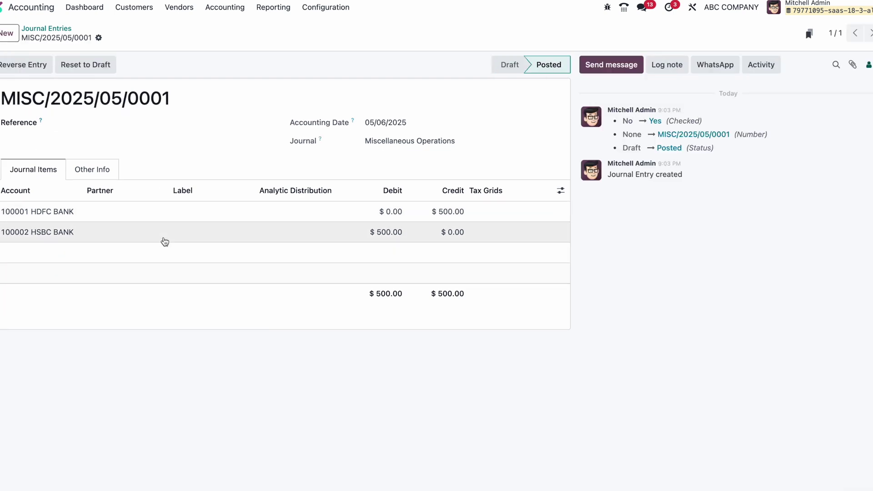
# Open the Trial Balance report and enable the Hierarchy and Subtotals option.
pyautogui.click(285, 7)
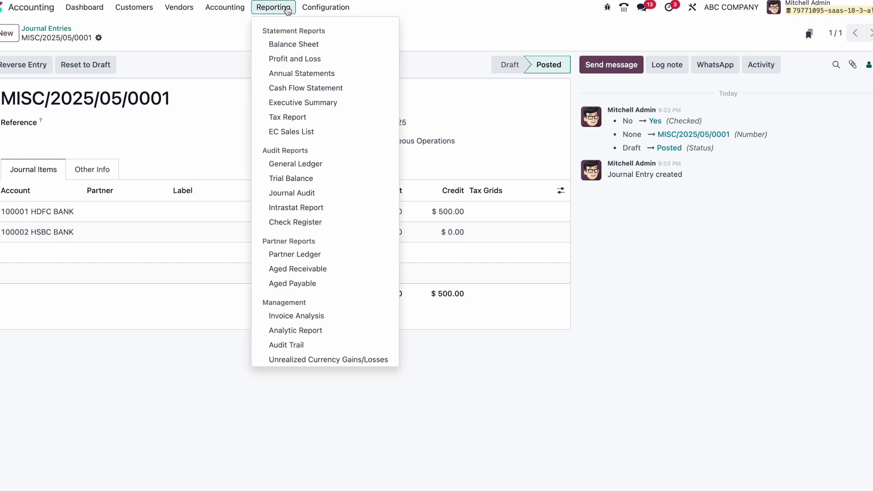
pyautogui.click(311, 179)
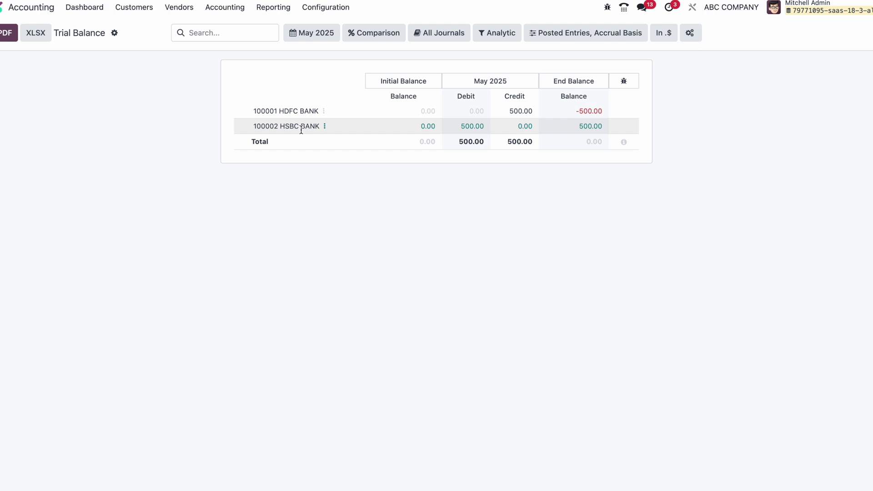
pyautogui.click(595, 36)
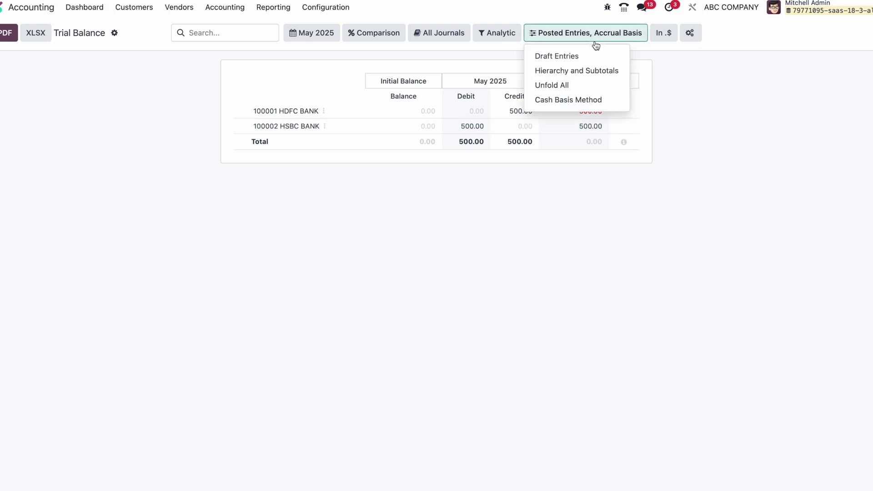
pyautogui.click(590, 74)
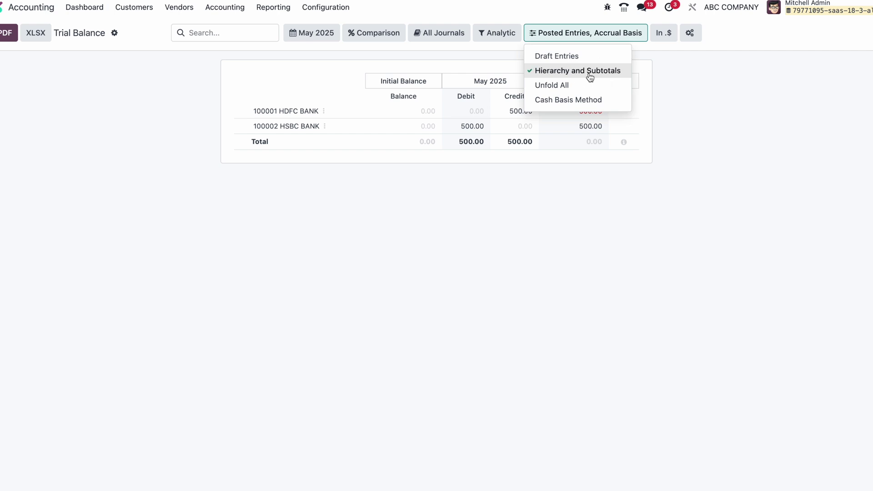
pyautogui.click(421, 188)
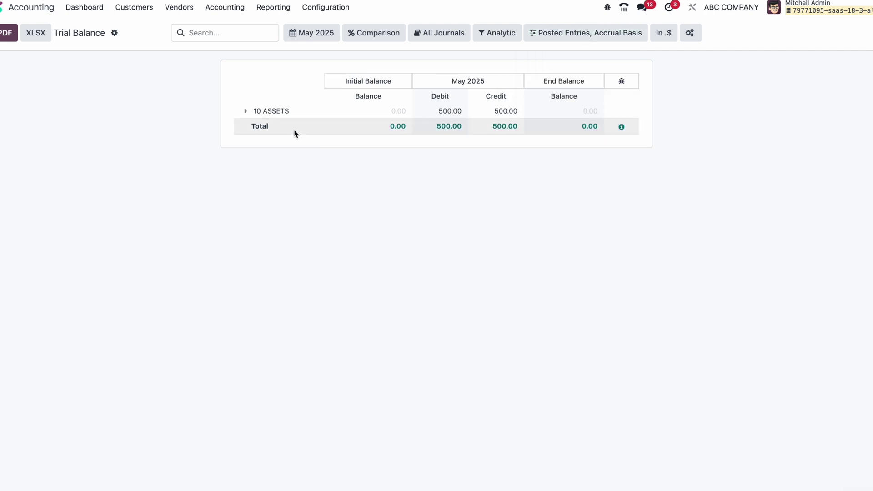
# Expand the Trial Balance groups from 10 ASSETS down to the individual accounts under 10000 BANK ACCOUNTS.
pyautogui.click(246, 112)
pyautogui.click(246, 127)
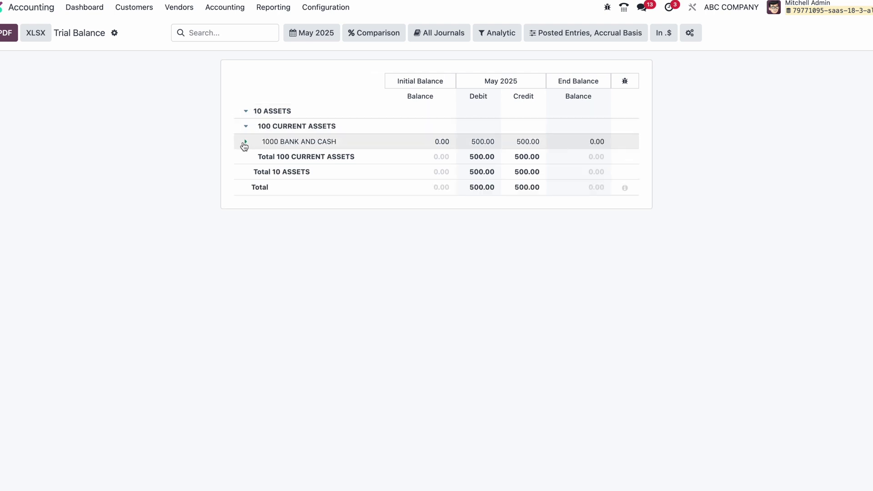
pyautogui.click(245, 142)
pyautogui.click(246, 159)
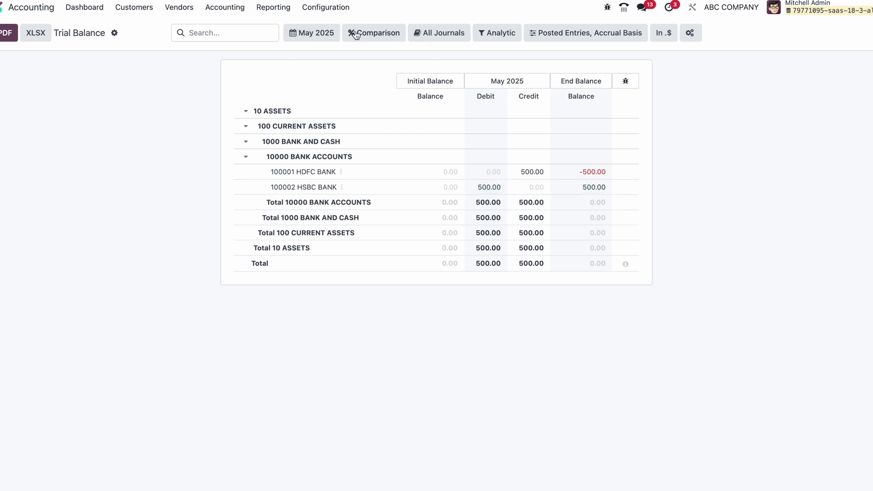
# Open the General Ledger report and enable the Hierarchy and Subtotals and Unfold All options.
pyautogui.click(272, 7)
pyautogui.click(296, 164)
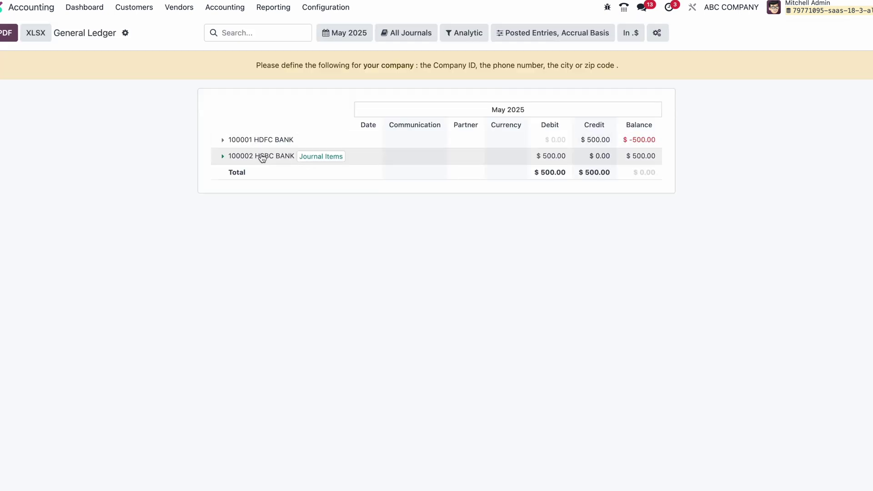
pyautogui.click(595, 33)
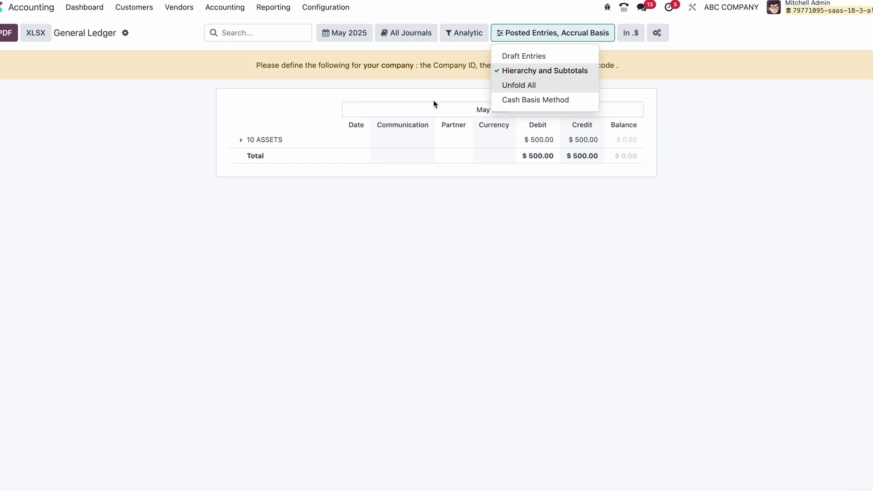
pyautogui.click(415, 204)
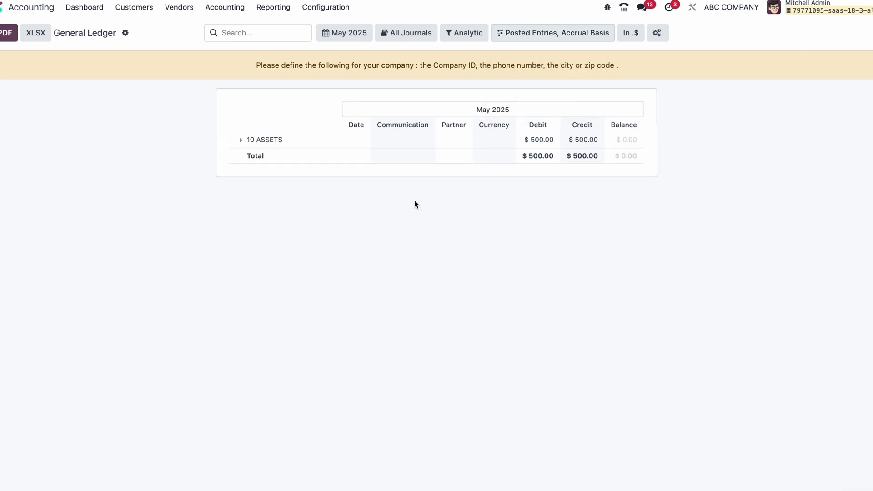
pyautogui.click(585, 33)
pyautogui.click(534, 86)
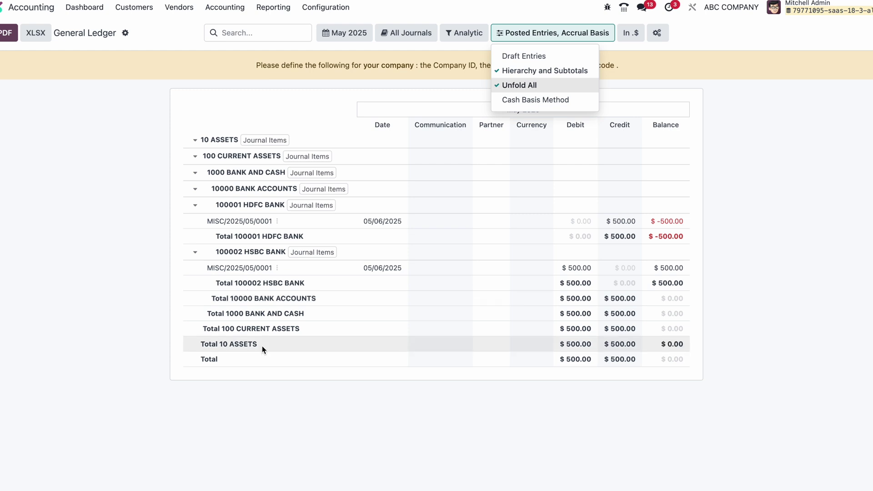
# Open the Balance Sheet report and enable the Hierarchy and Subtotals option.
pyautogui.click(273, 7)
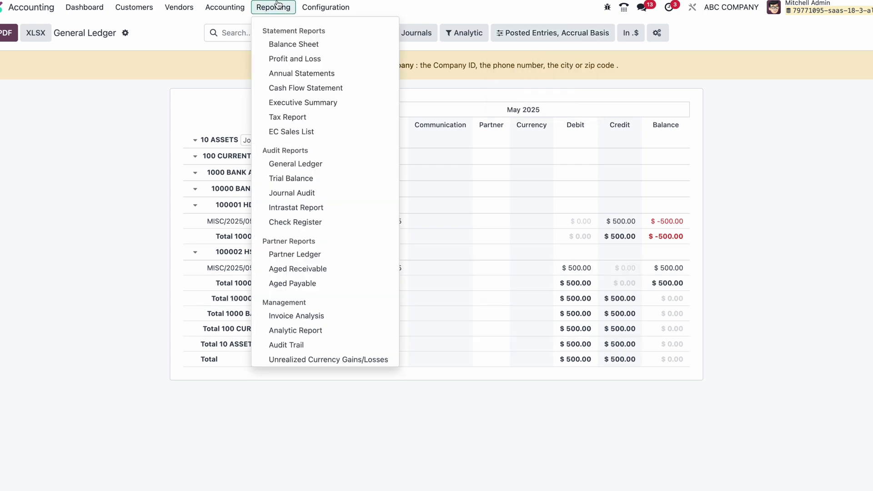
pyautogui.click(296, 48)
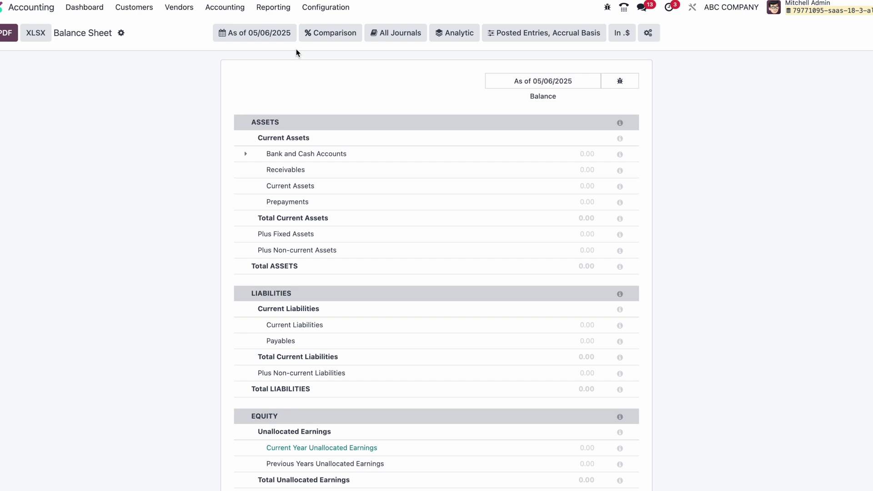
pyautogui.click(576, 33)
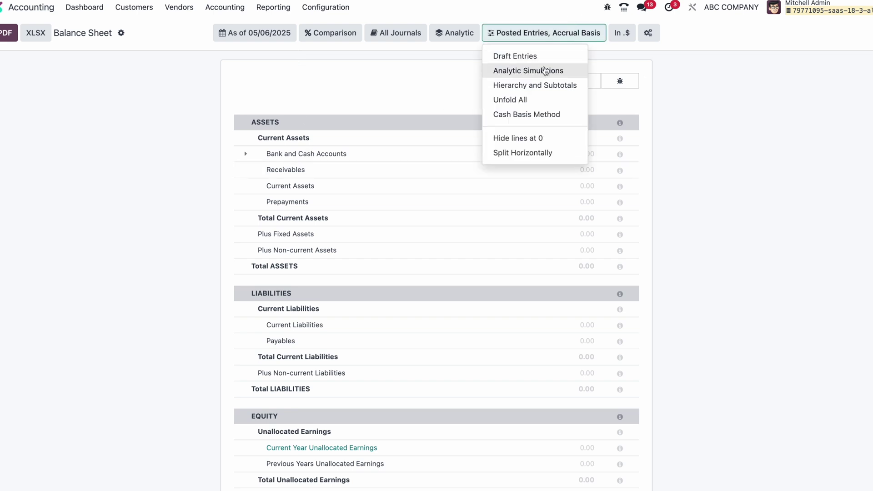
pyautogui.click(547, 87)
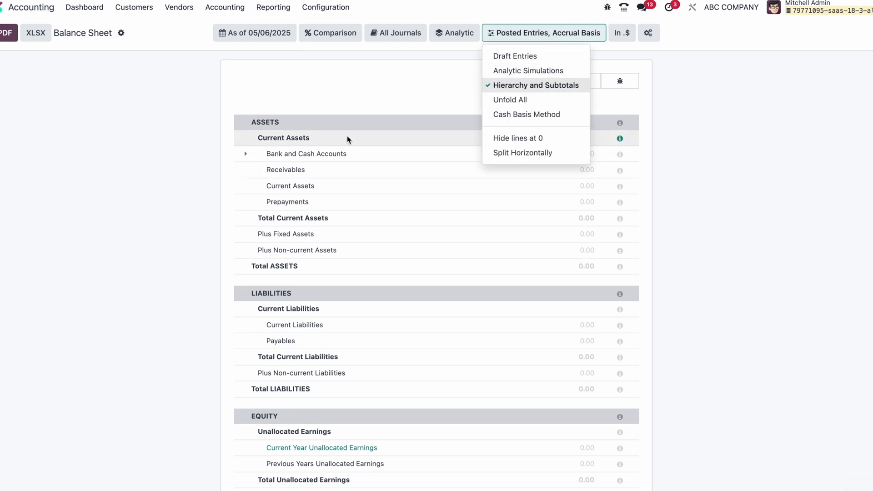
# Expand Bank and Cash Accounts in the Balance Sheet through every group level down to the individual bank accounts.
pyautogui.click(247, 155)
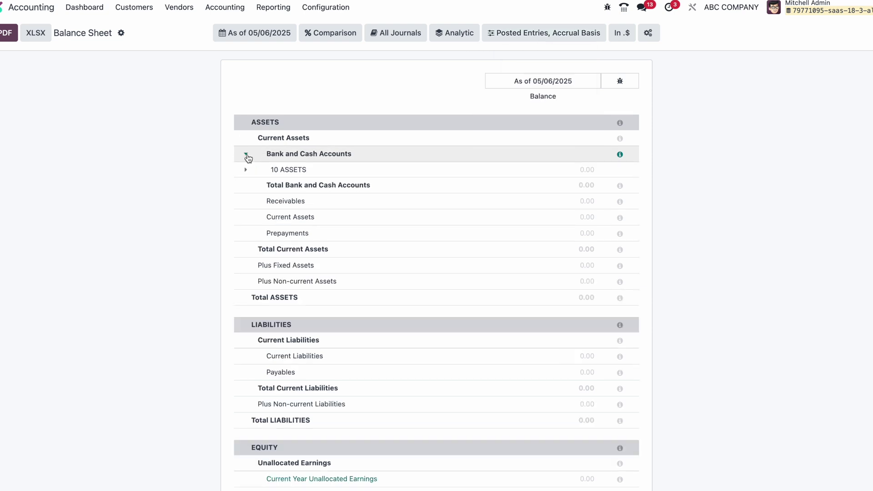
pyautogui.click(246, 170)
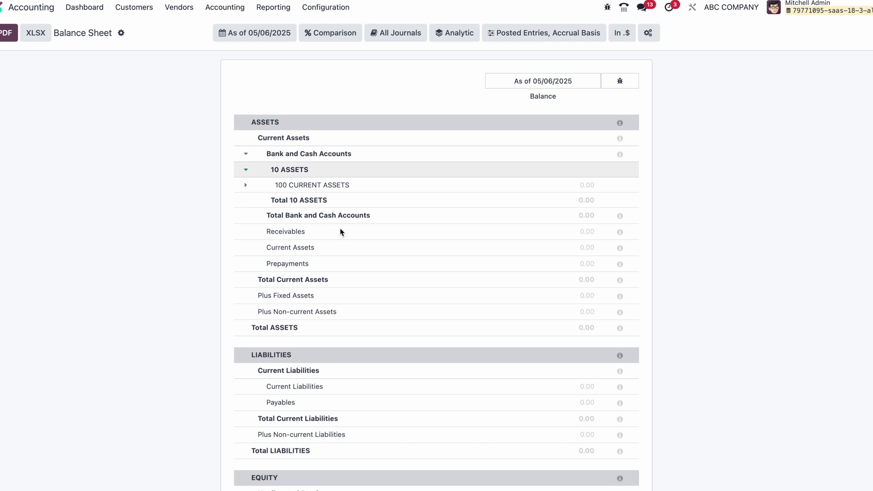
pyautogui.click(246, 185)
pyautogui.click(249, 202)
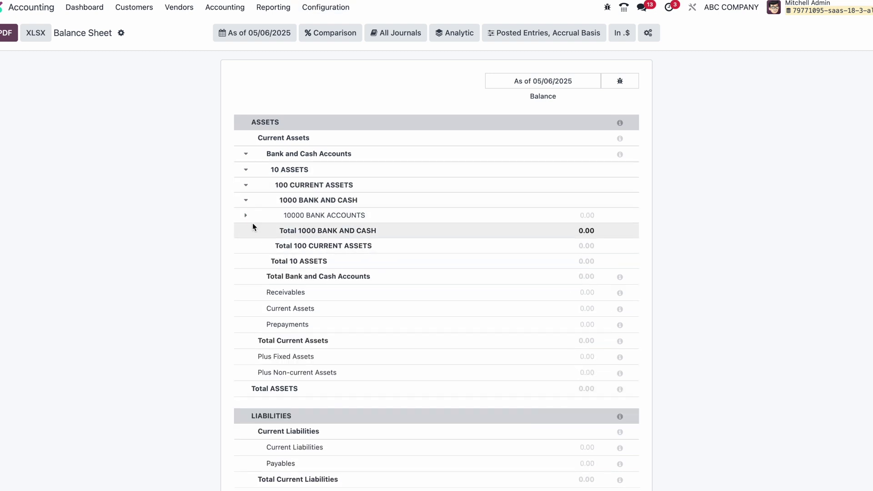
pyautogui.click(248, 216)
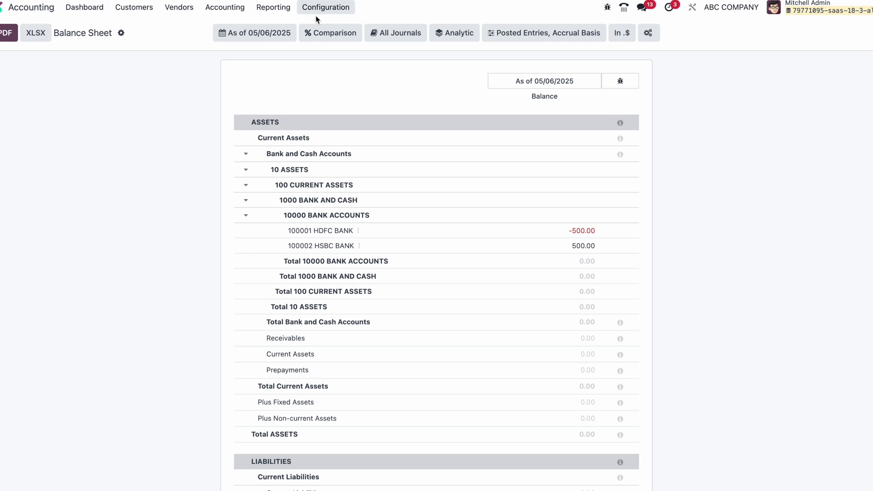
# Review the Trial Balance report and return to the Chart of Accounts list.
pyautogui.click(273, 7)
pyautogui.click(307, 178)
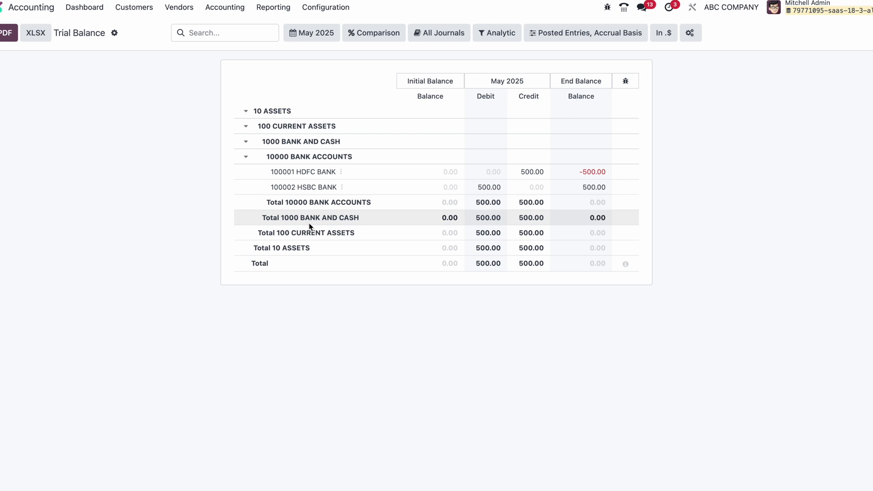
pyautogui.click(343, 13)
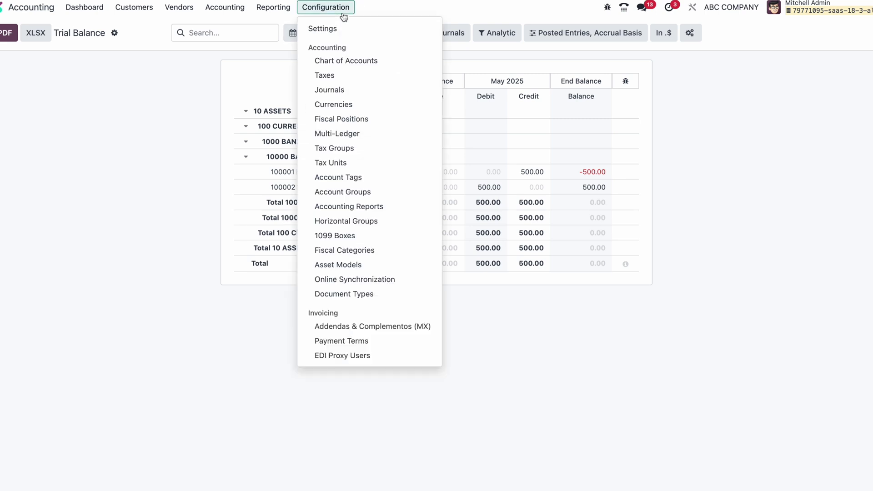
pyautogui.click(347, 61)
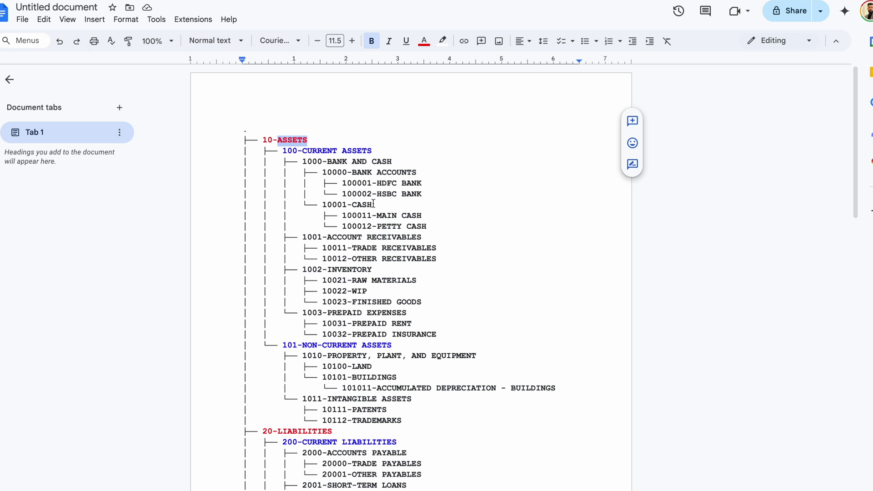
# Create the account 100011 MAIN CASH of type Bank and Cash, copying its code and name from the Google Docs outline.
pyautogui.moveTo(424, 215)
pyautogui.mouseDown()
pyautogui.moveTo(345, 215)
pyautogui.moveTo(421, 214)
pyautogui.mouseUp()
pyautogui.hotkey('ctrl', 'c')
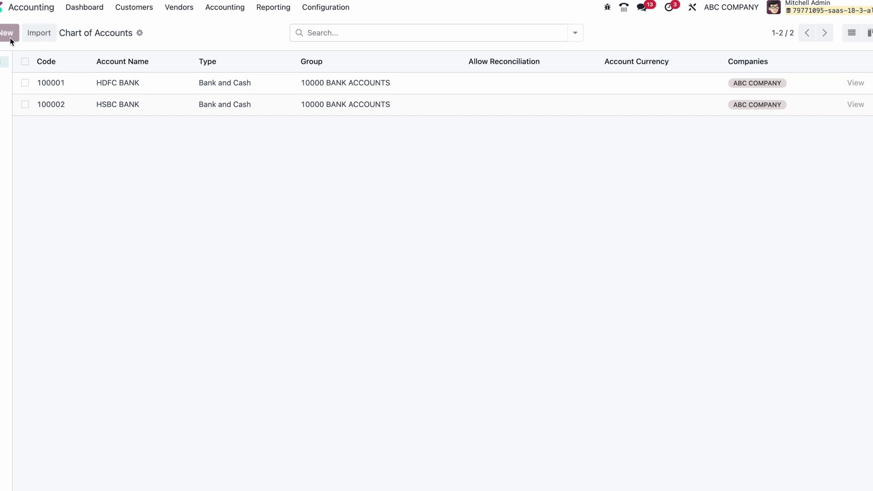
pyautogui.click(10, 35)
pyautogui.hotkey('ctrl', 'v')
pyautogui.moveTo(50, 83); pyautogui.dragTo(83, 84)
pyautogui.hotkey('ctrl', 'c')
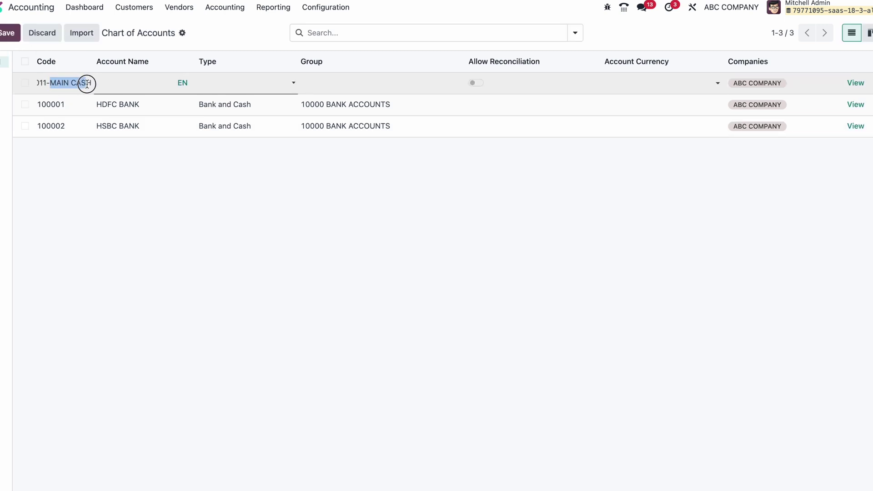
pyautogui.press('BackSpace')
pyautogui.hotkey('ctrl', 'v')
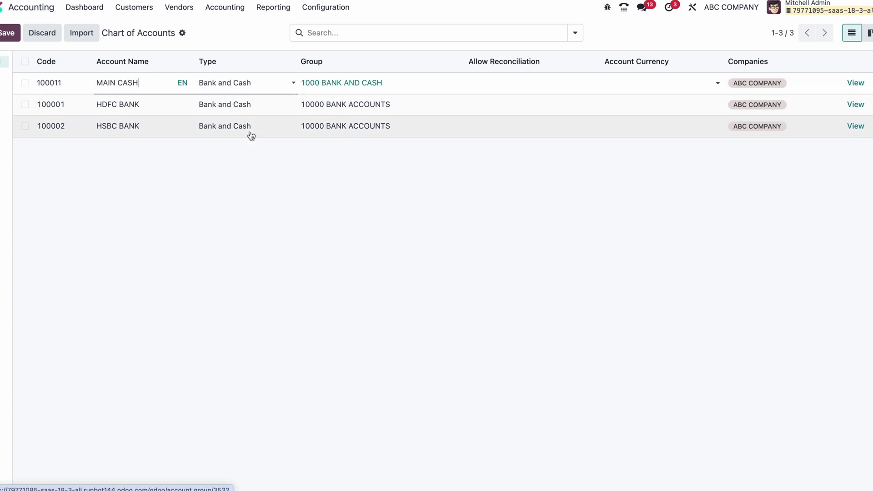
pyautogui.click(250, 145)
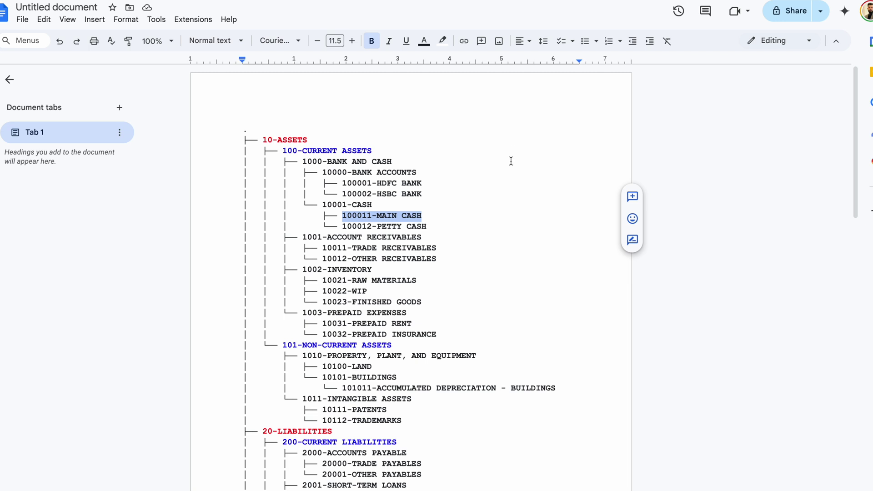
# Add an account with code 100012 and name PETTY CASH, copied from the Google Docs outline, to the Chart of Accounts.
pyautogui.moveTo(429, 228); pyautogui.dragTo(342, 226)
pyautogui.press('super+c')
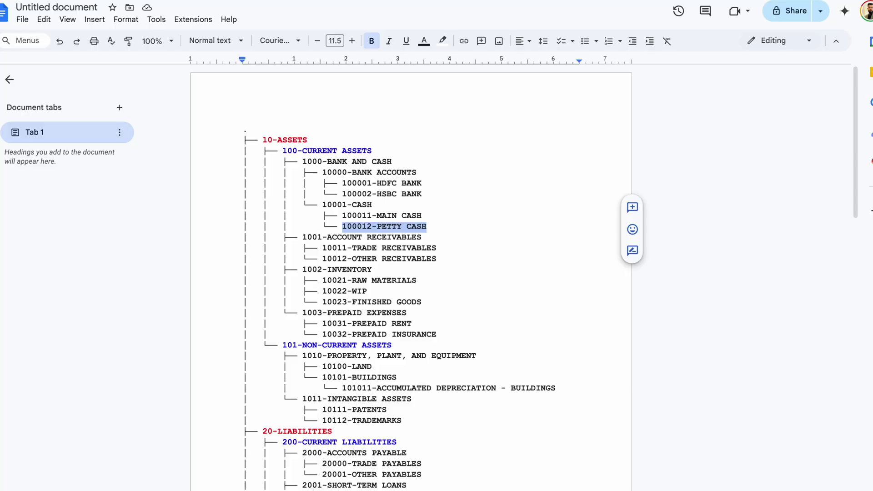
pyautogui.press('super+Tab')
pyautogui.click(11, 33)
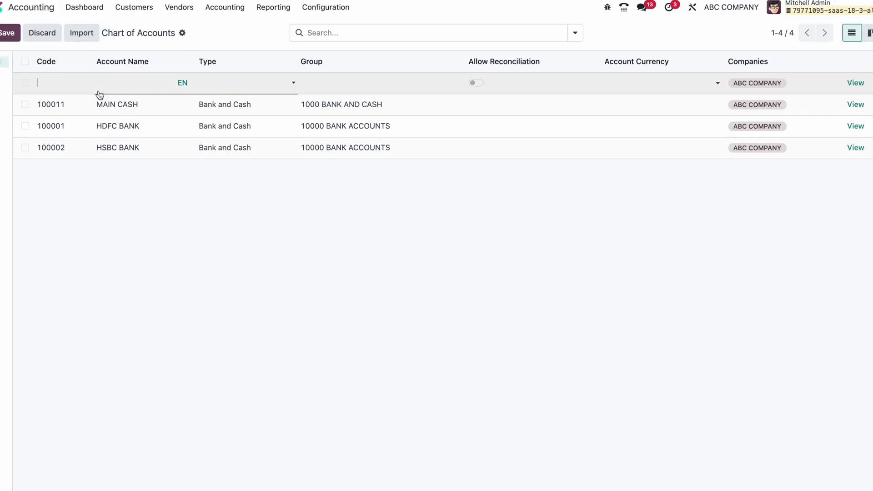
pyautogui.press('super+v')
pyautogui.moveTo(122, 83); pyautogui.dragTo(83, 83)
pyautogui.press('super+x')
pyautogui.press('Delete')
pyautogui.click(68, 83)
pyautogui.press('super+v')
# Set the PETTY CASH account's type to Bank and Cash and save the row.
pyautogui.click(243, 84)
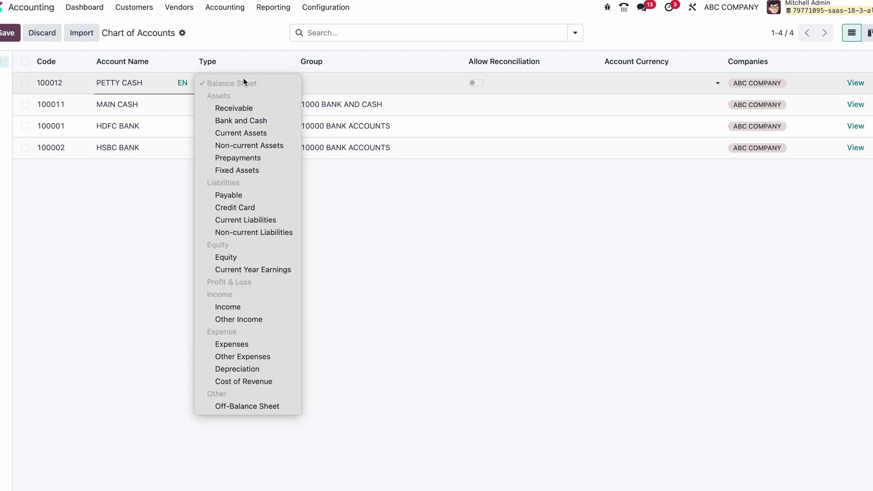
pyautogui.click(244, 83)
pyautogui.click(231, 222)
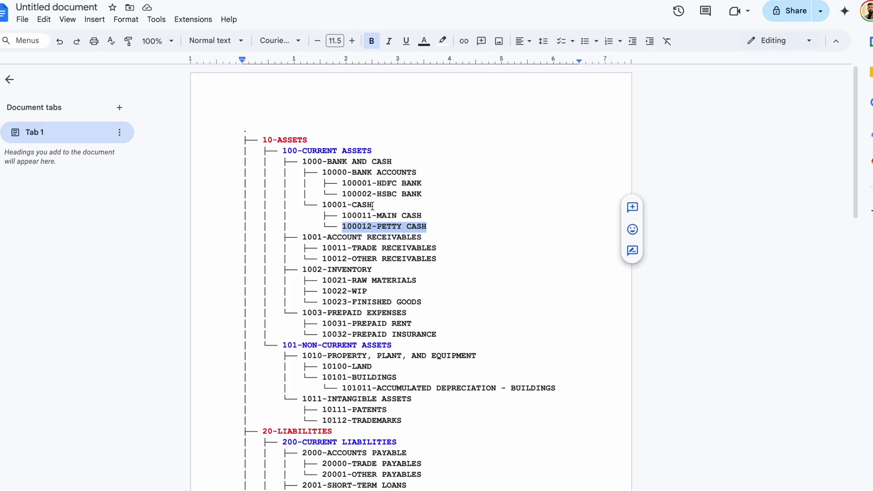
# Create the account group CASH with code prefix 10001 from the outline, and check the cash accounts' groups in the Chart of Accounts.
pyautogui.moveTo(373, 205); pyautogui.dragTo(322, 205)
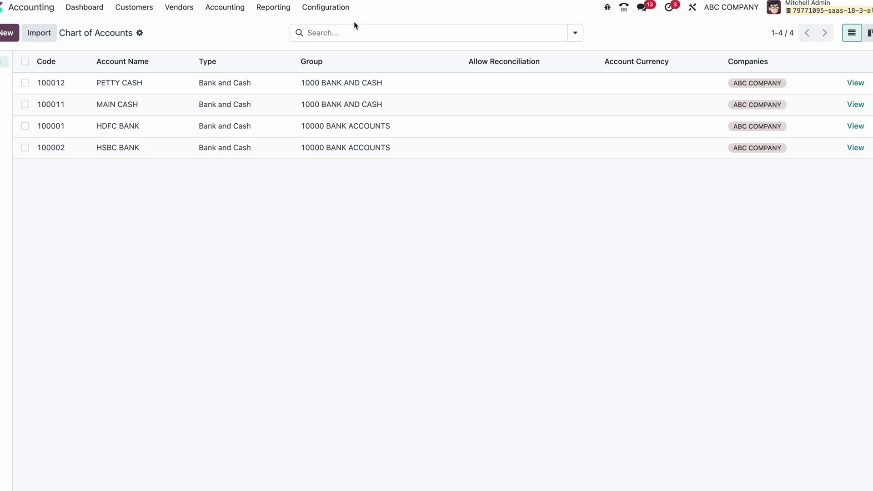
pyautogui.click(325, 7)
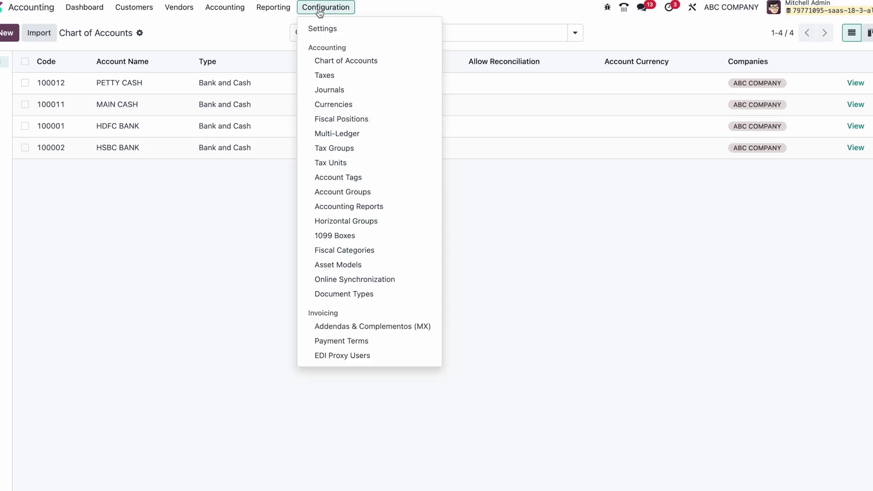
pyautogui.click(353, 195)
pyautogui.click(7, 33)
pyautogui.hotkey('ctrl', 'v')
pyautogui.moveTo(85, 70); pyautogui.dragTo(54, 70)
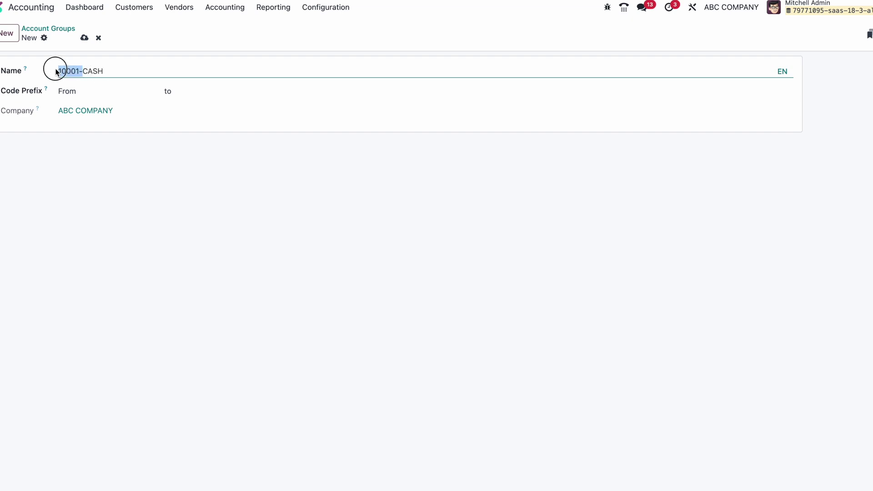
pyautogui.hotkey('ctrl', 'x')
pyautogui.click(94, 90)
pyautogui.hotkey('ctrl', 'v')
pyautogui.click(149, 132)
pyautogui.click(90, 39)
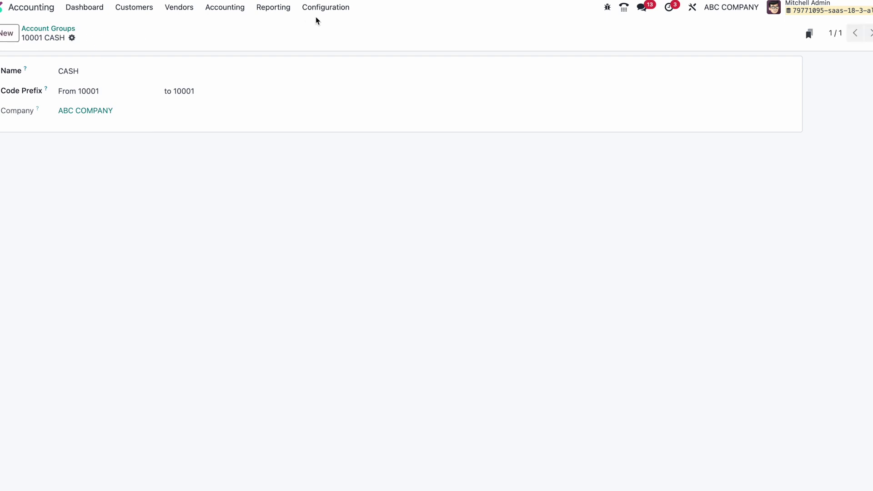
pyautogui.click(319, 16)
pyautogui.click(343, 70)
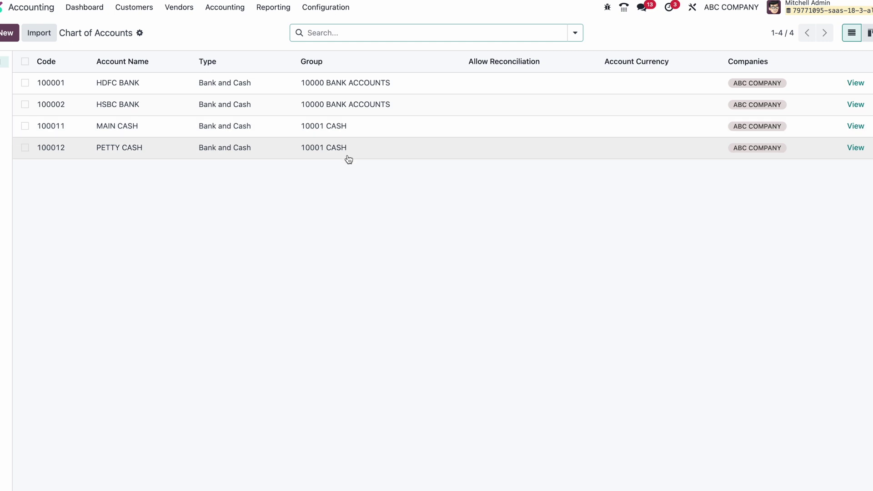
# Open the Trial Balance, collapse 10 ASSETS and re-expand every group level down to the accounts under 10000 BANK ACCOUNTS.
pyautogui.click(280, 7)
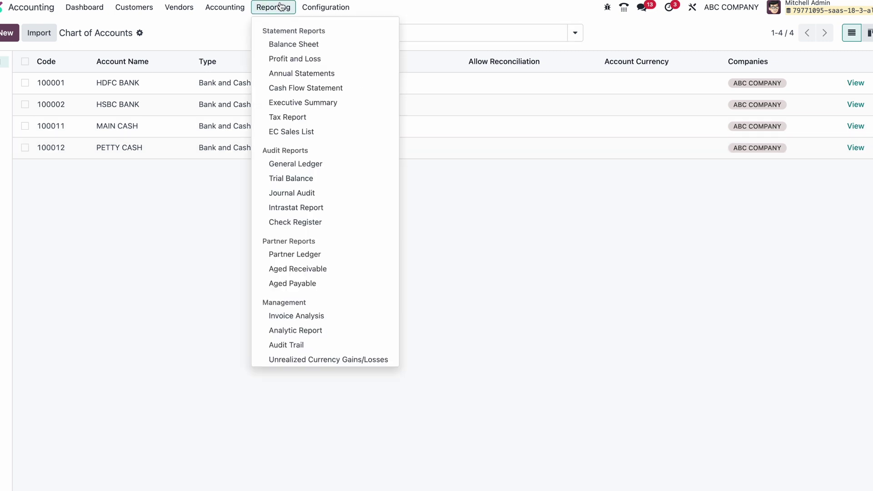
pyautogui.click(311, 181)
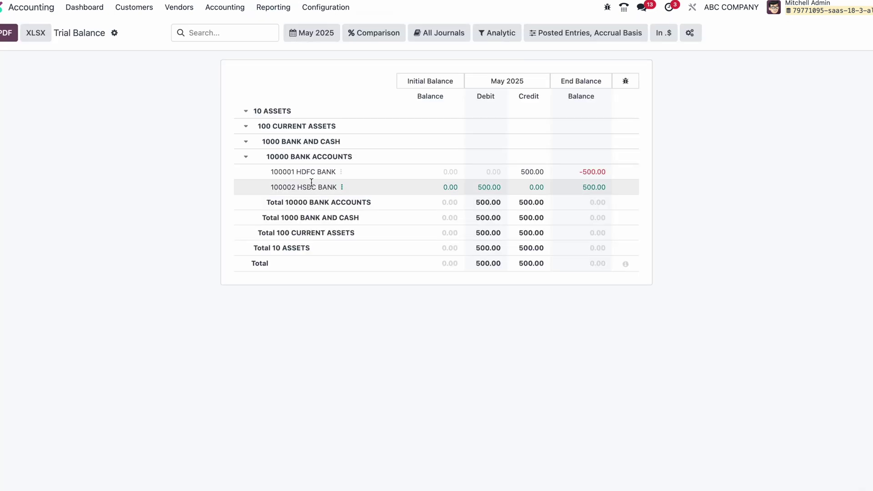
pyautogui.click(246, 113)
pyautogui.click(246, 113)
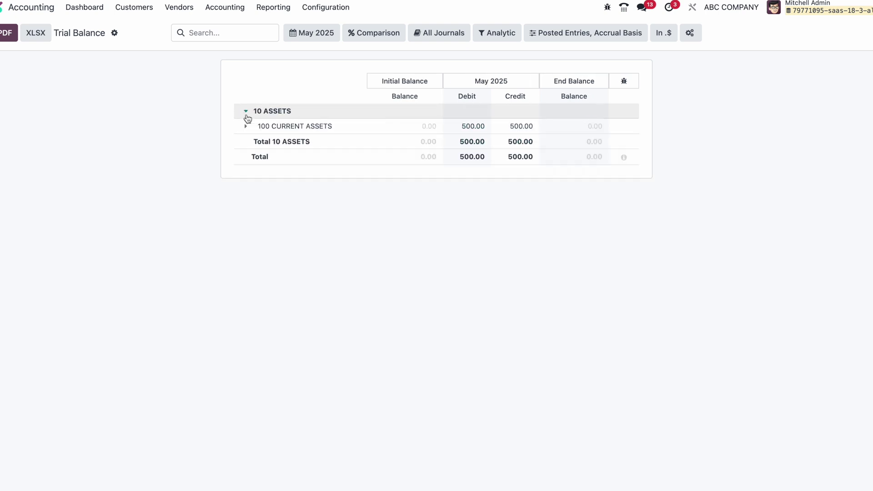
pyautogui.click(247, 126)
pyautogui.click(246, 142)
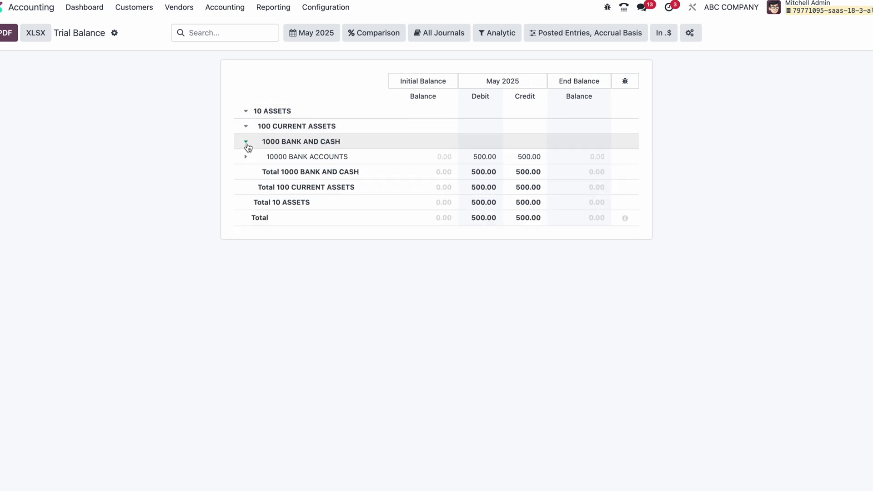
pyautogui.click(247, 159)
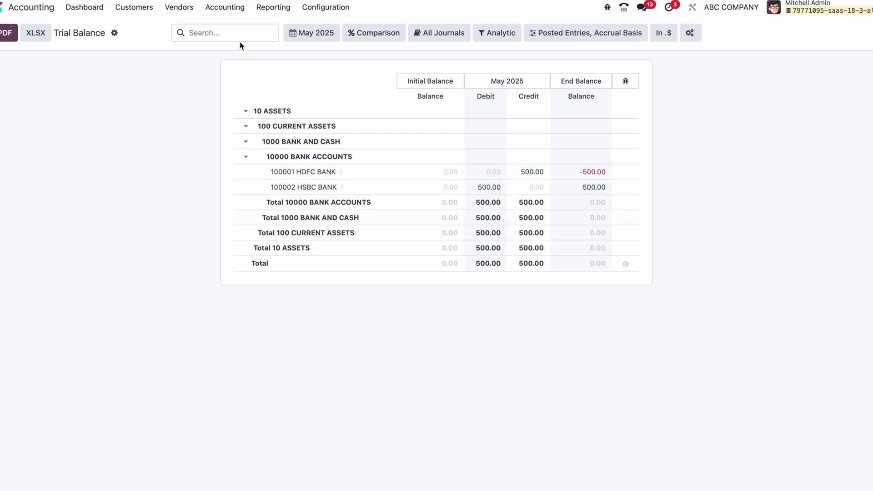
# Create and post a journal entry crediting 100011 MAIN CASH and debiting 100002 HSBC BANK with 500.00.
pyautogui.click(236, 8)
pyautogui.click(231, 43)
pyautogui.click(8, 32)
pyautogui.click(27, 214)
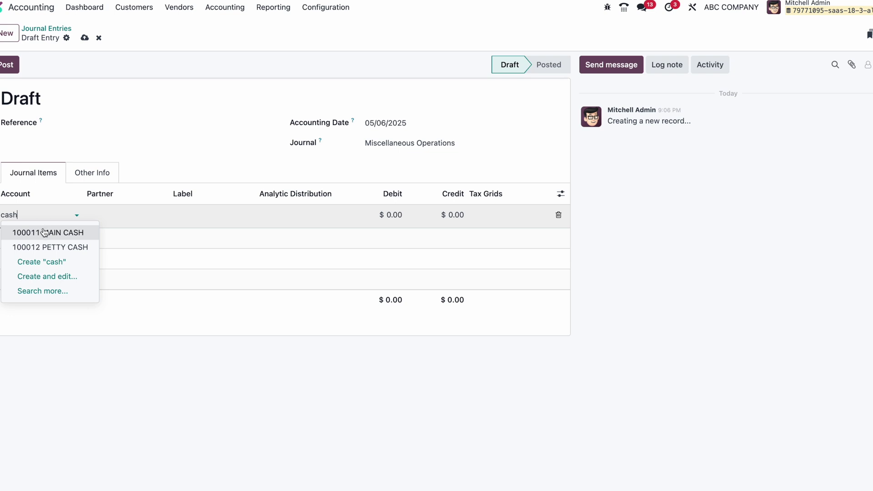
pyautogui.click(44, 232)
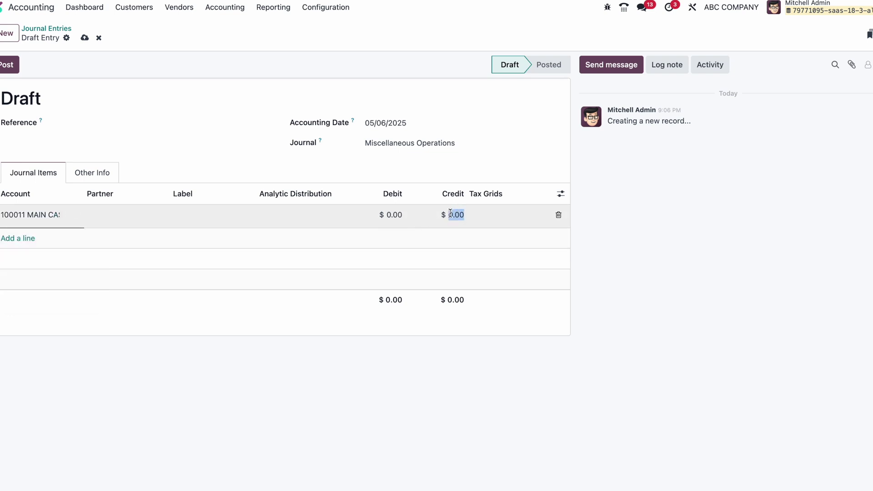
pyautogui.click(315, 239)
pyautogui.write('hs')
pyautogui.click(86, 254)
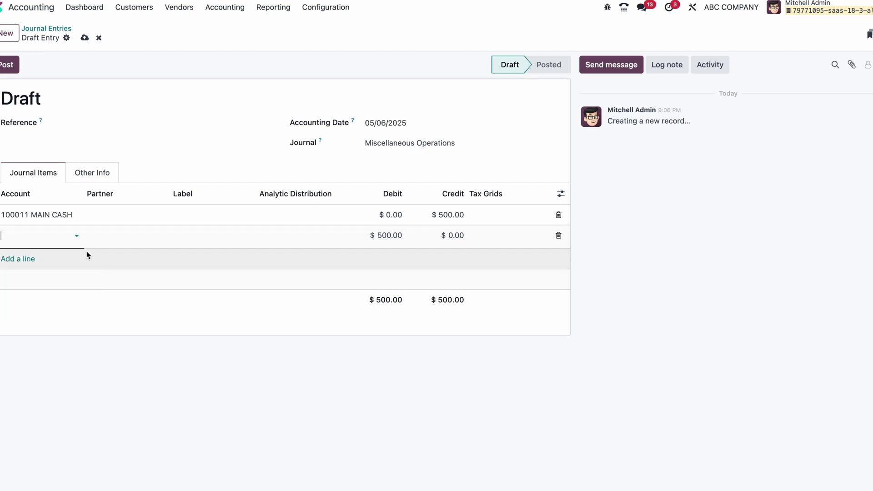
pyautogui.click(9, 64)
# Expand the Trial Balance from 10 ASSETS down to the accounts in 10000 BANK ACCOUNTS and 10001 CASH, comparing it with the outline.
pyautogui.click(273, 7)
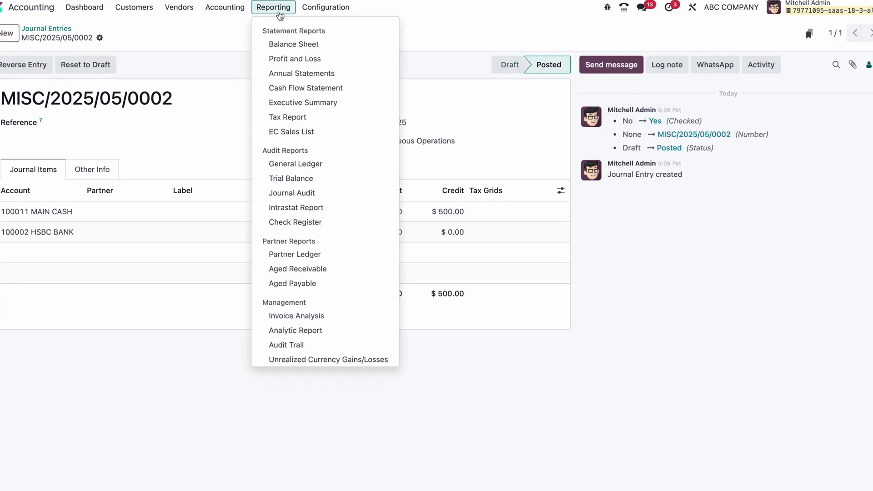
pyautogui.click(304, 179)
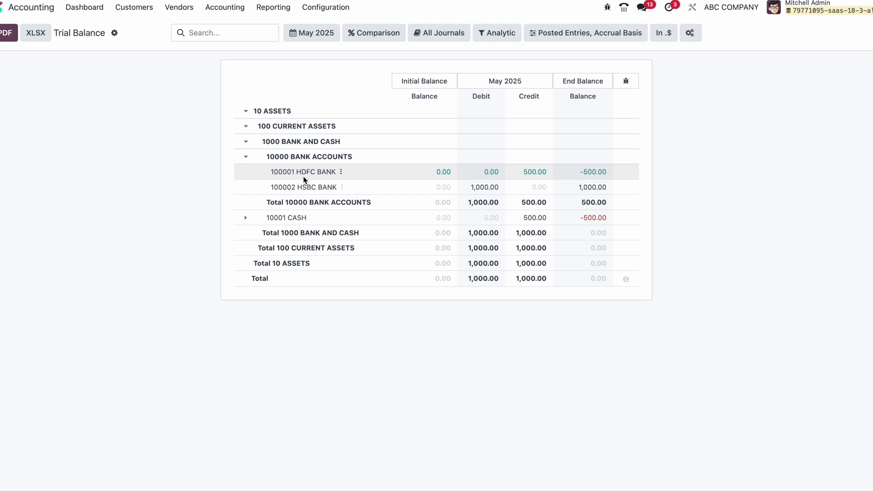
pyautogui.click(244, 112)
pyautogui.click(246, 113)
pyautogui.click(246, 127)
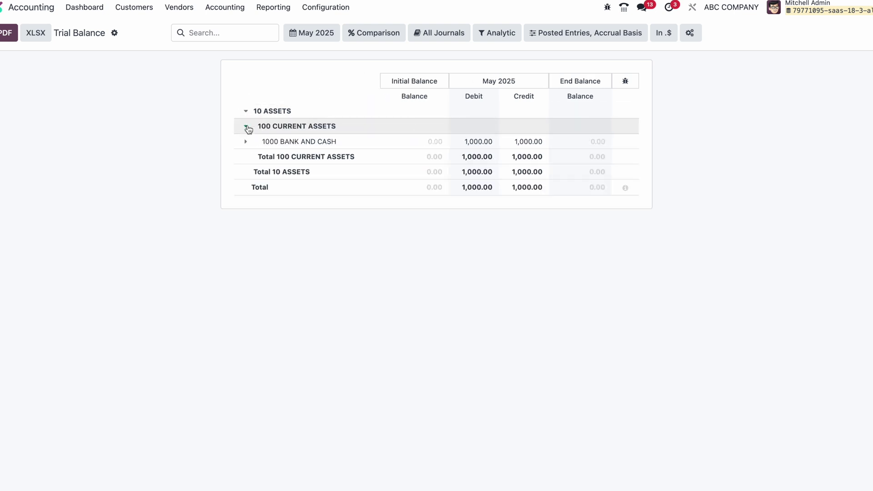
pyautogui.click(246, 141)
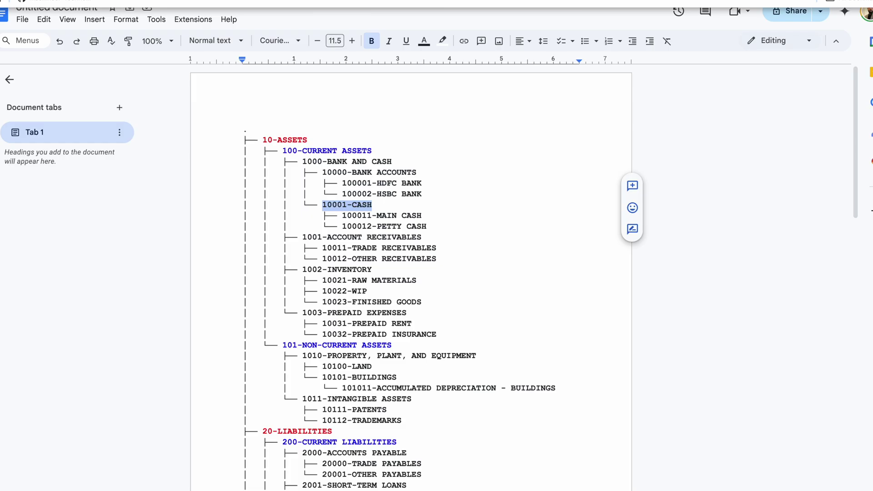
pyautogui.click(370, 206)
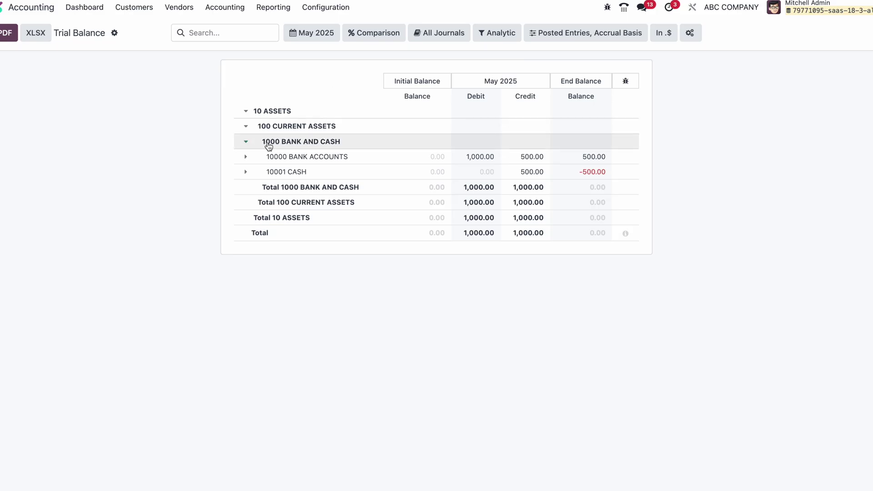
pyautogui.click(247, 157)
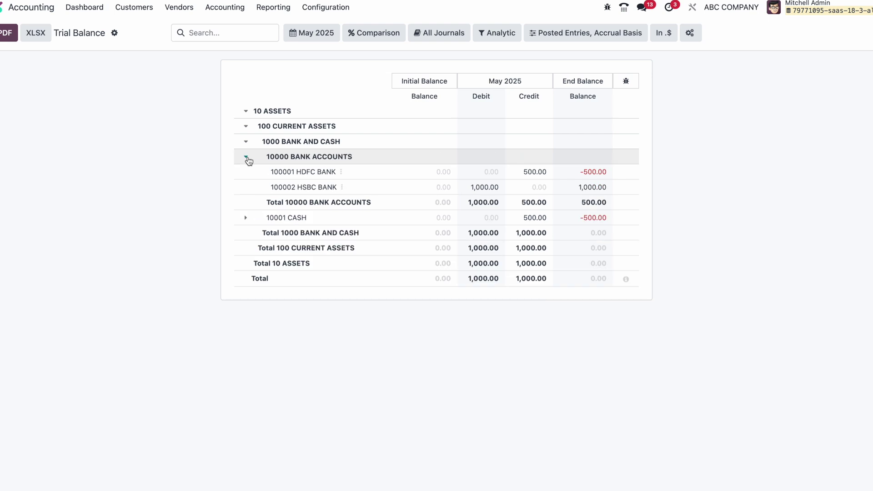
pyautogui.click(248, 218)
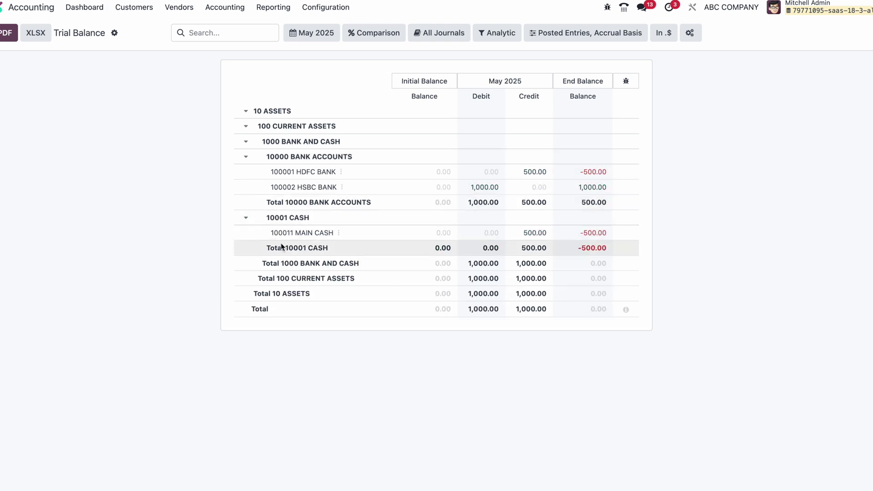
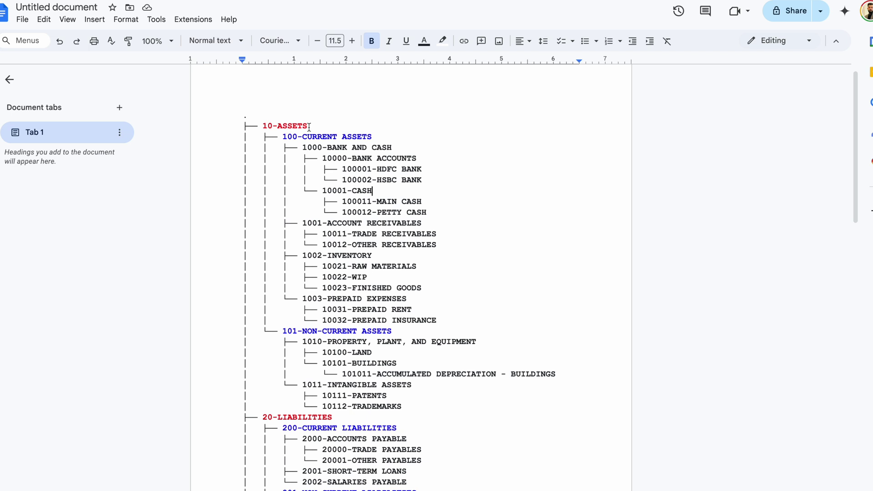
# In the Google Docs outline, colour the leading digits 10 of the 100-CURRENT ASSETS code red.
pyautogui.doubleClick(267, 126)
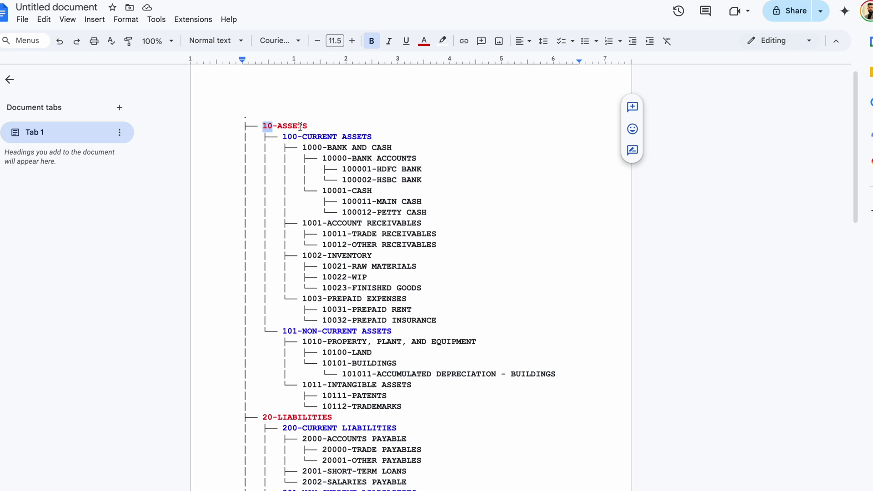
pyautogui.scroll(-1, 300, 127)
pyautogui.click(285, 122)
pyautogui.click(424, 41)
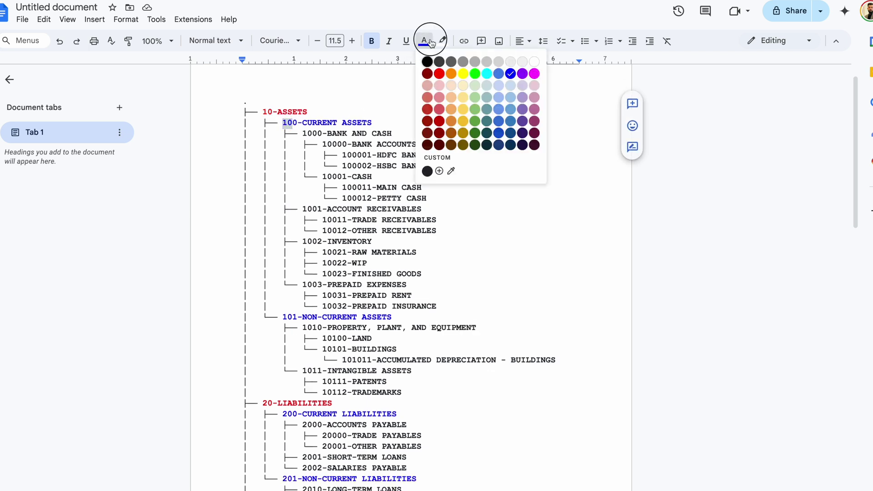
pyautogui.click(438, 75)
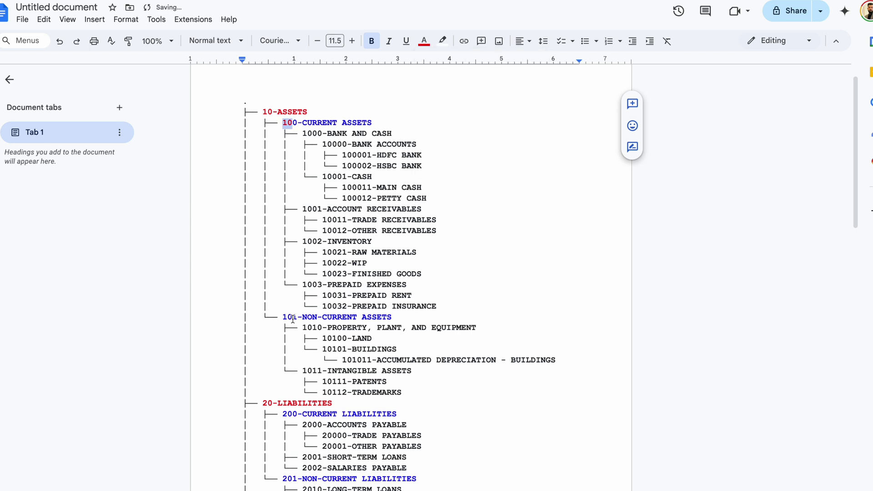
# Colour the leading digits 10 of the 101-NON-CURRENT ASSETS code red.
pyautogui.moveTo(293, 318); pyautogui.dragTo(283, 317)
pyautogui.click(424, 41)
pyautogui.click(439, 74)
pyautogui.click(316, 321)
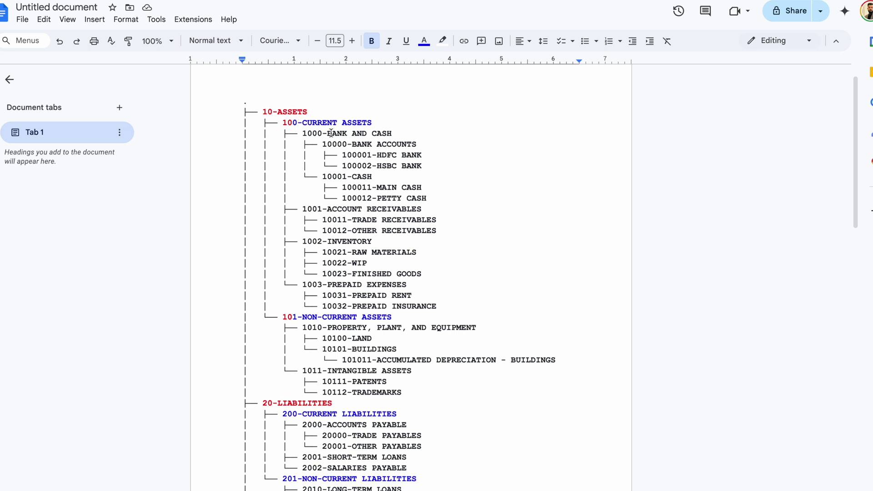
# Colour the leading digits 100 red in the 1000-BANK AND CASH and 1001-ACCOUNT RECEIVABLES codes.
pyautogui.moveTo(317, 133); pyautogui.dragTo(304, 135)
pyautogui.click(424, 42)
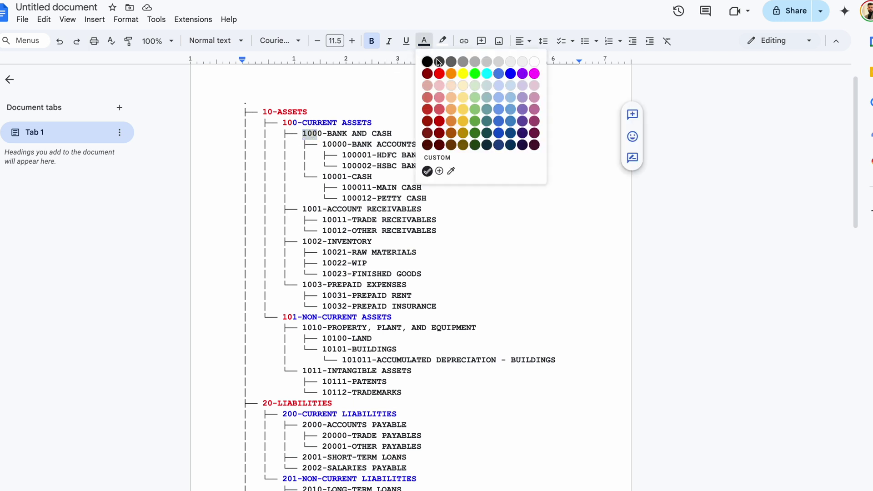
pyautogui.click(441, 72)
pyautogui.moveTo(318, 209); pyautogui.dragTo(303, 210)
pyautogui.click(423, 41)
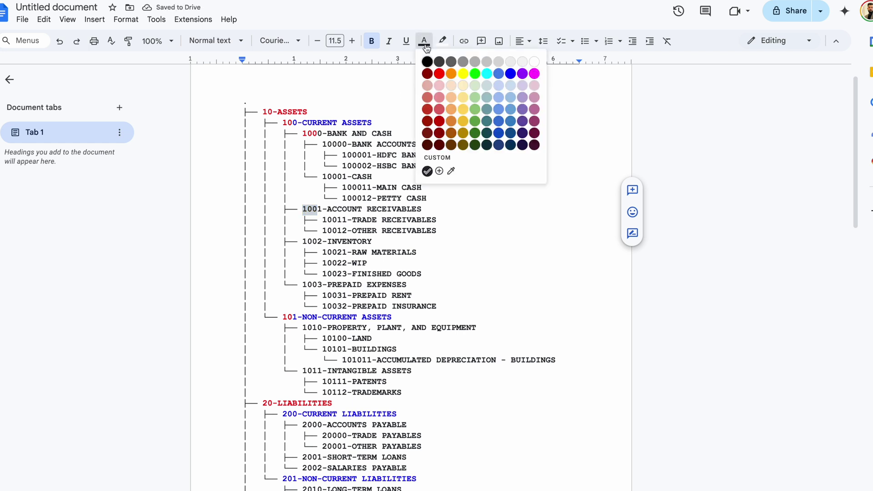
pyautogui.click(442, 73)
# Colour the leading digits 100 red in the 1002-INVENTORY and 1003-PREPAID EXPENSES codes.
pyautogui.moveTo(318, 242)
pyautogui.mouseDown()
pyautogui.moveTo(303, 242)
pyautogui.moveTo(317, 241)
pyautogui.mouseUp()
pyautogui.click(303, 241)
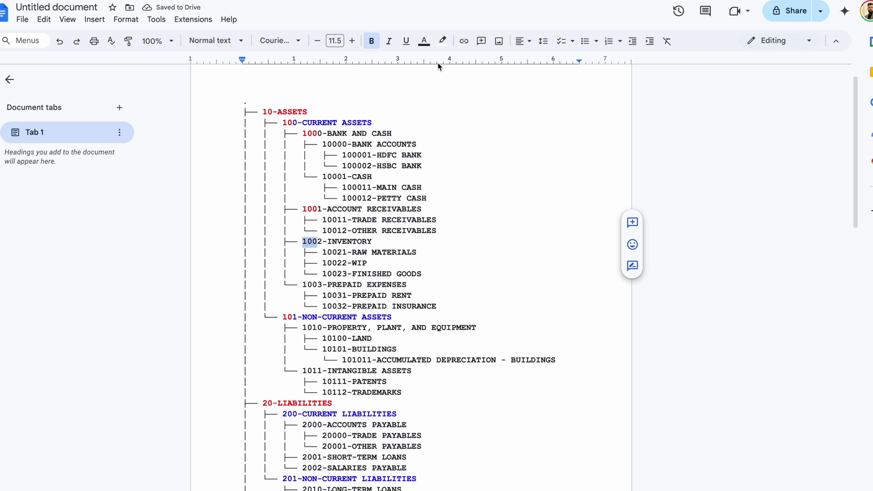
pyautogui.click(423, 41)
pyautogui.click(439, 74)
pyautogui.moveTo(304, 285); pyautogui.dragTo(317, 285)
pyautogui.click(422, 40)
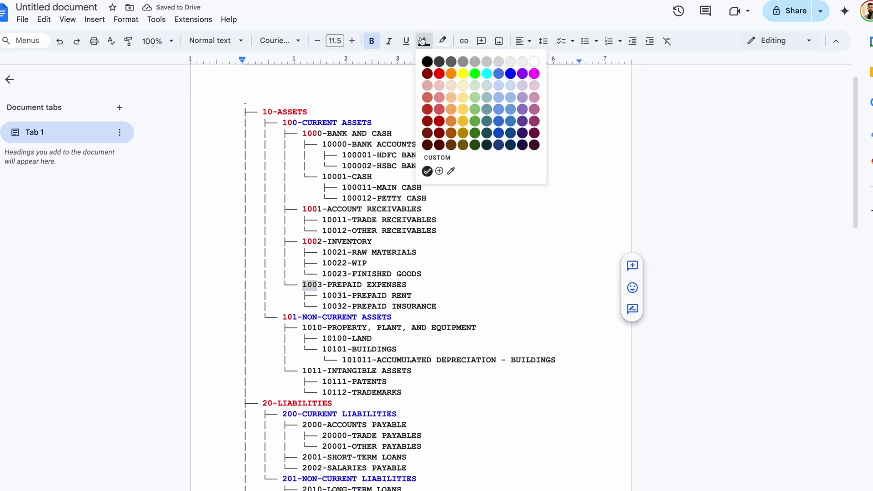
pyautogui.click(439, 74)
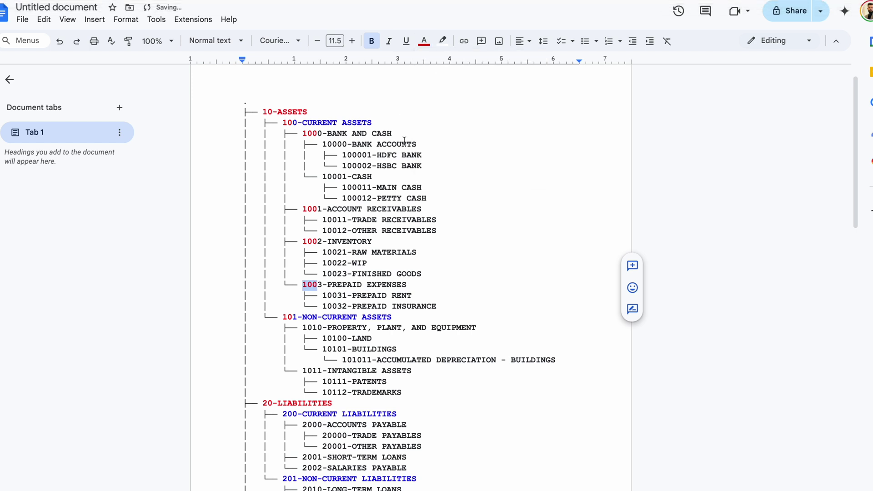
# Colour the leading digits 1000 red in the 10000-BANK ACCOUNTS and 10001-CASH codes.
pyautogui.click(328, 146)
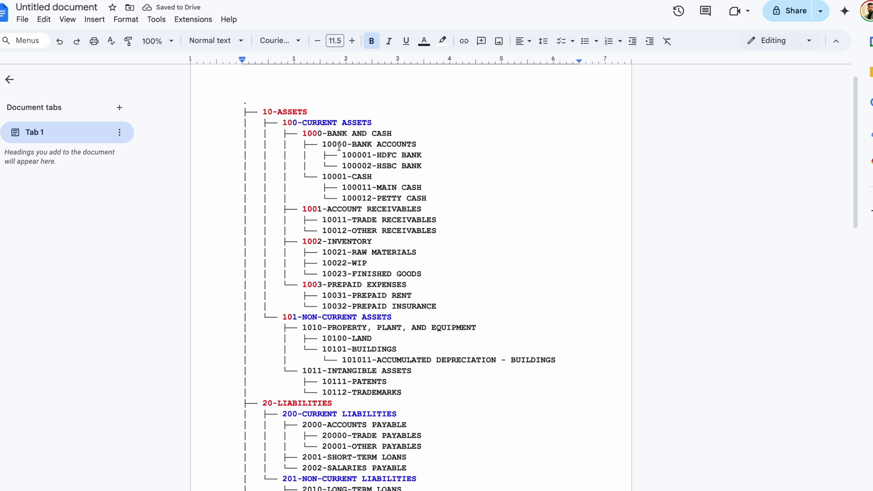
pyautogui.moveTo(340, 144); pyautogui.dragTo(324, 145)
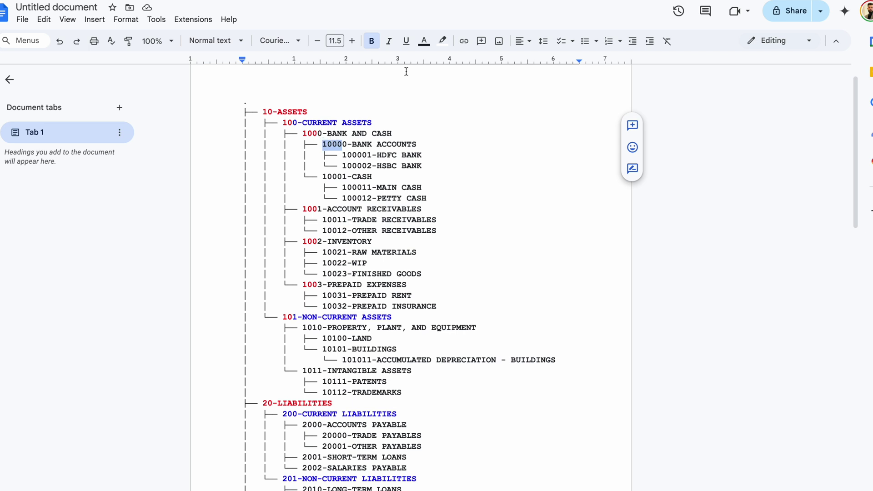
pyautogui.click(424, 41)
pyautogui.click(440, 74)
pyautogui.moveTo(343, 176); pyautogui.dragTo(323, 177)
pyautogui.click(424, 41)
pyautogui.click(440, 74)
pyautogui.click(343, 197)
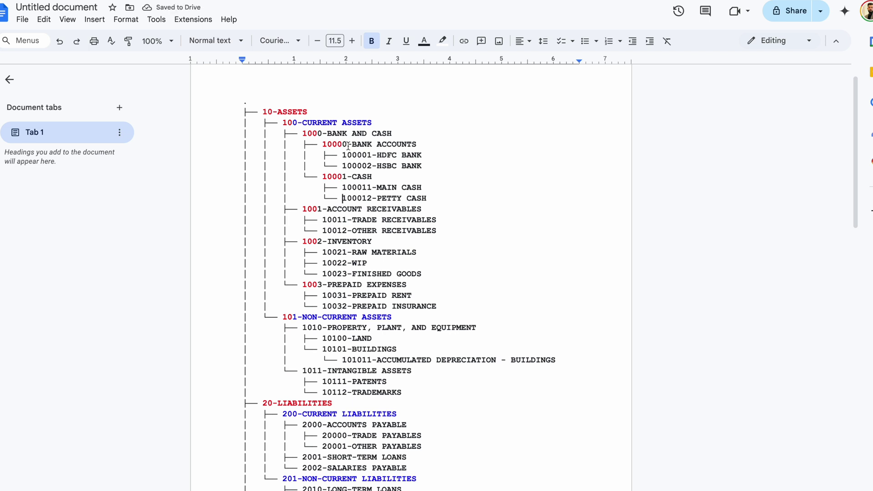
# Colour the leading digits 10000 red in the 100001-HDFC BANK and 100002-HSBC BANK codes.
pyautogui.moveTo(368, 155); pyautogui.dragTo(342, 155)
pyautogui.click(423, 41)
pyautogui.click(439, 73)
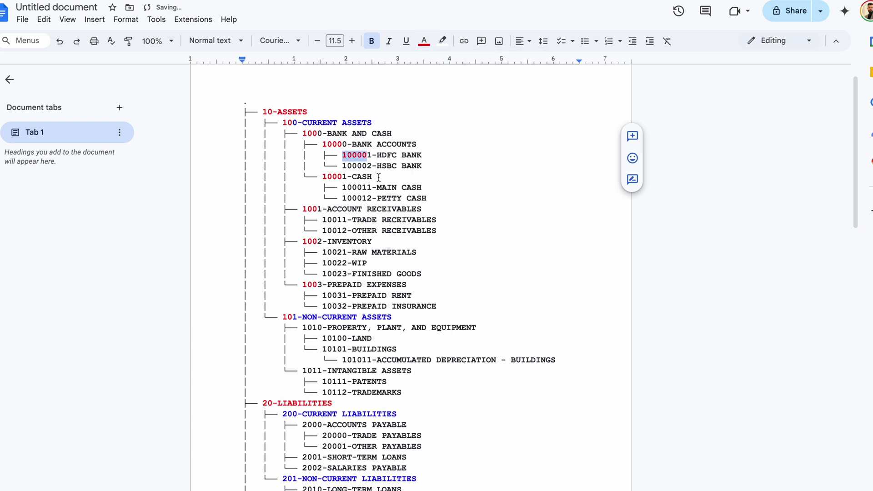
pyautogui.moveTo(368, 166); pyautogui.dragTo(343, 166)
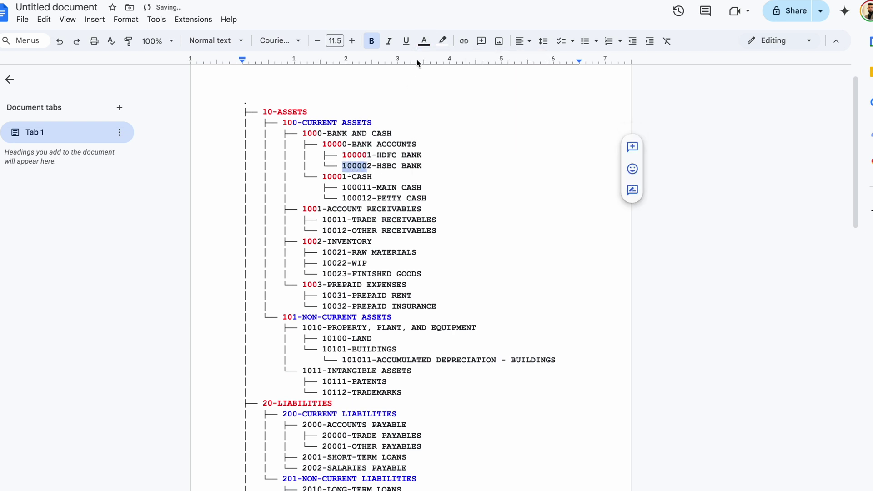
pyautogui.click(424, 41)
pyautogui.click(439, 73)
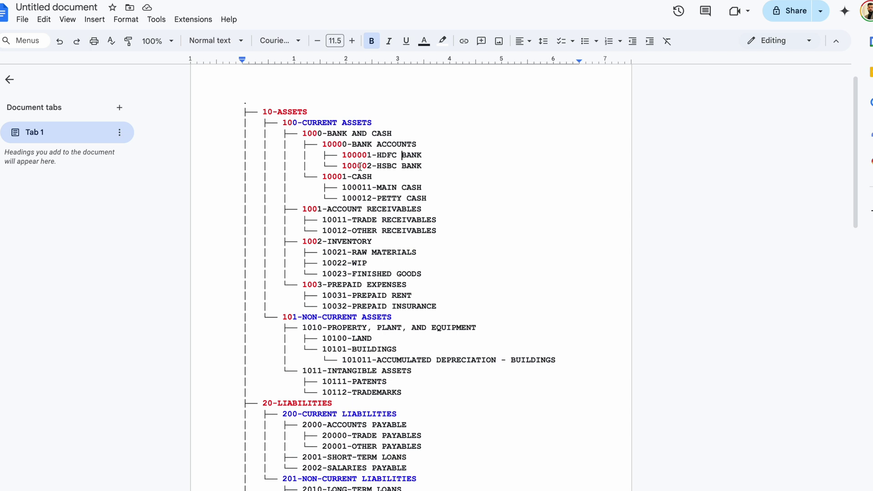
pyautogui.scroll(-1, 375, 225)
pyautogui.scroll(2, 266, 122)
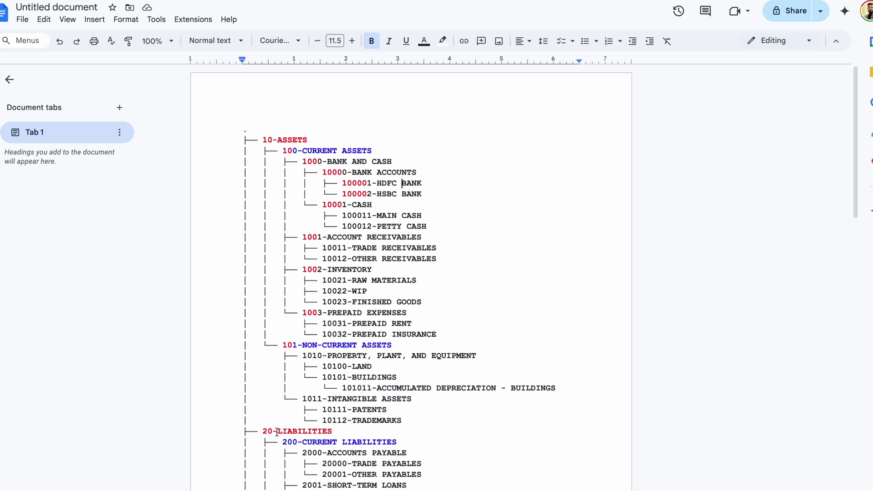
pyautogui.scroll(-3, 316, 434)
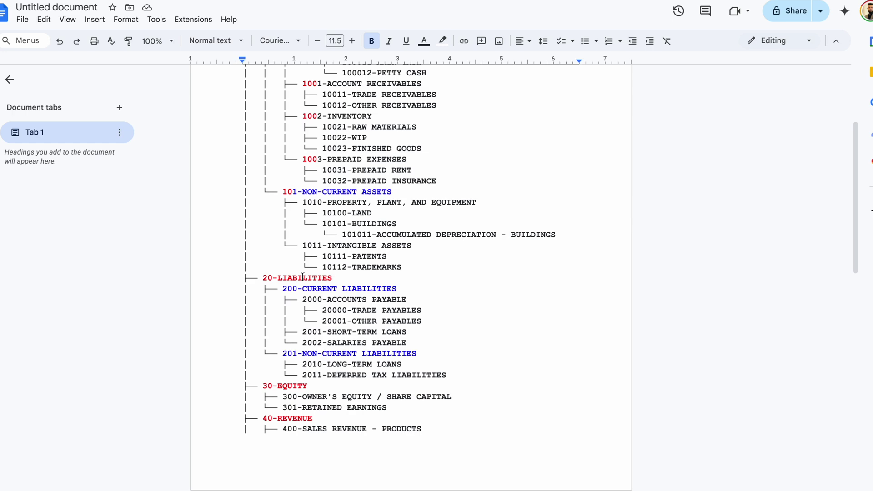
pyautogui.scroll(3, 302, 277)
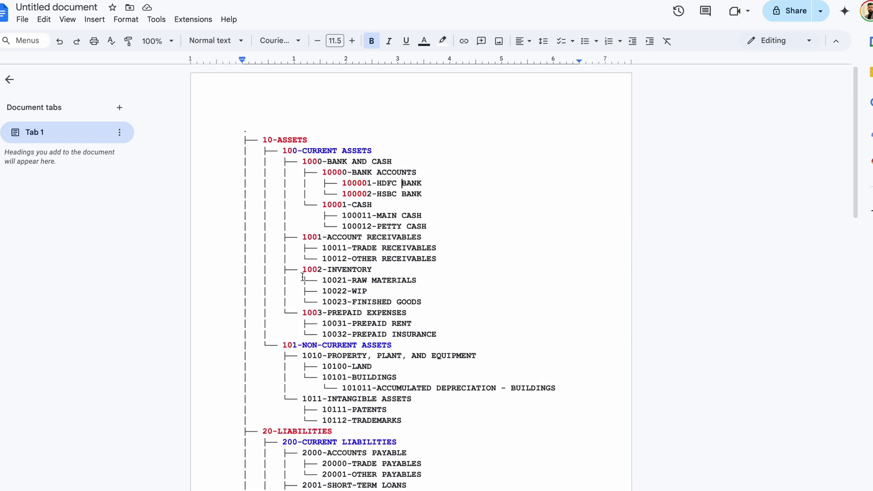